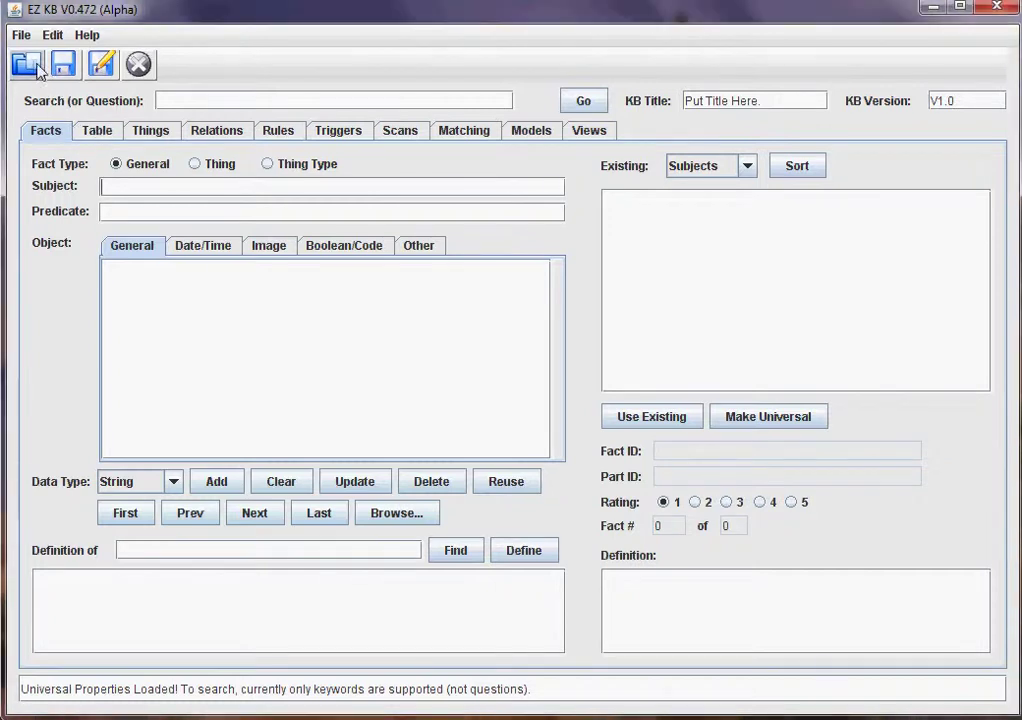
Open the Credit-card-KB.kbml knowledge base and check the startup command in the program options without changing anything
{"action": "left_click", "coordinate": [600, 316]}
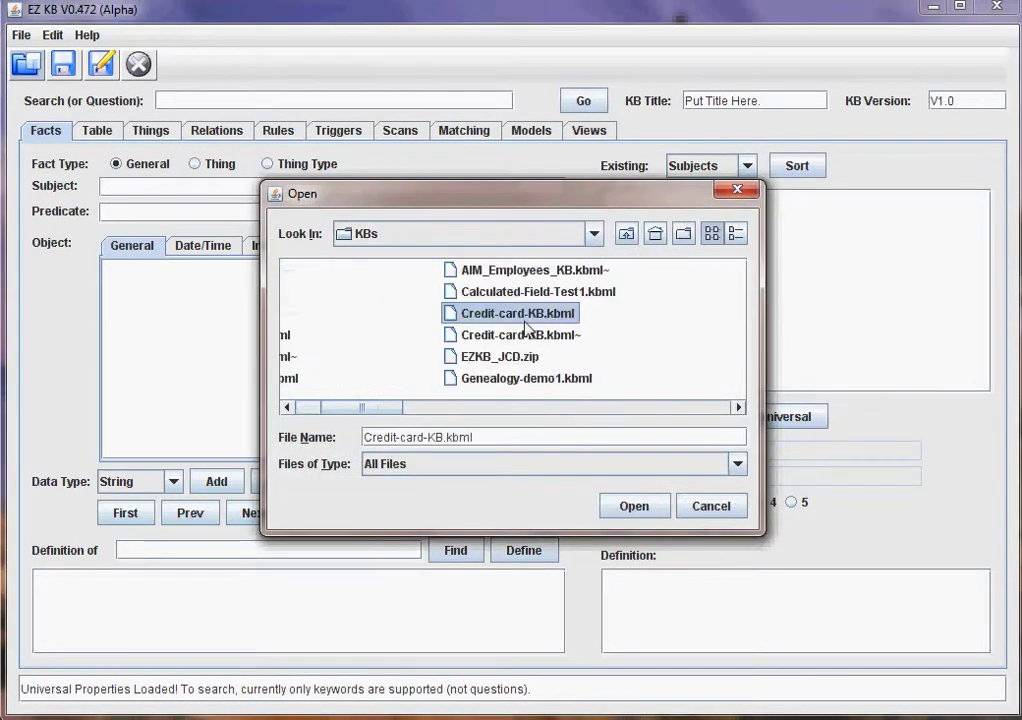
{"action": "double_click", "coordinate": [501, 316]}
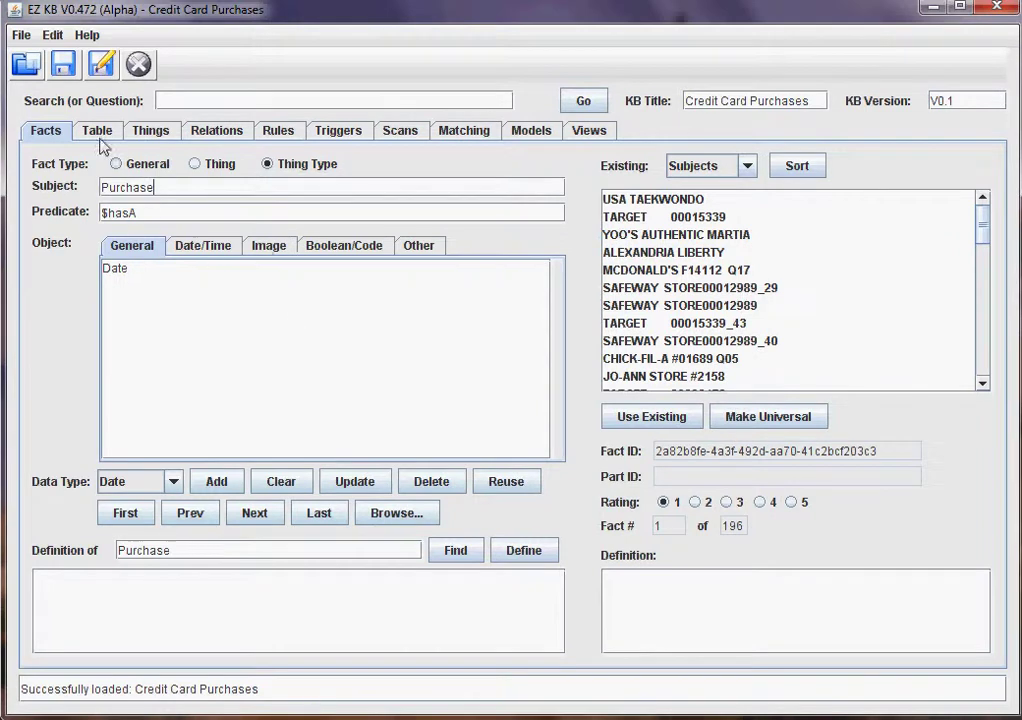
{"action": "left_click", "coordinate": [50, 35]}
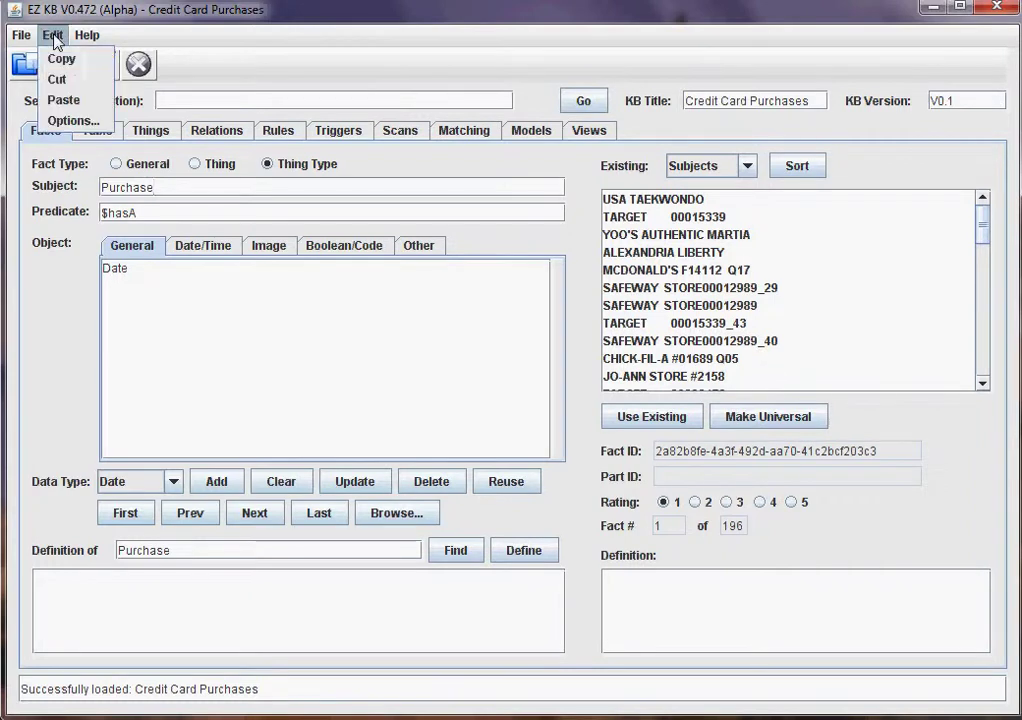
{"action": "left_click", "coordinate": [84, 120]}
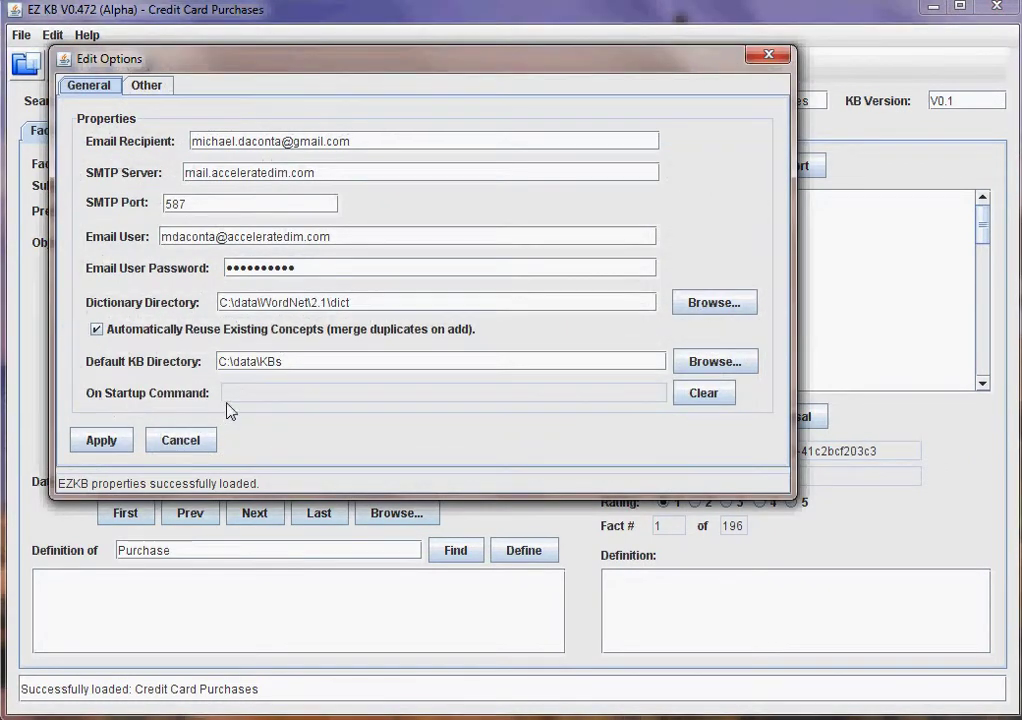
{"action": "left_click", "coordinate": [173, 442]}
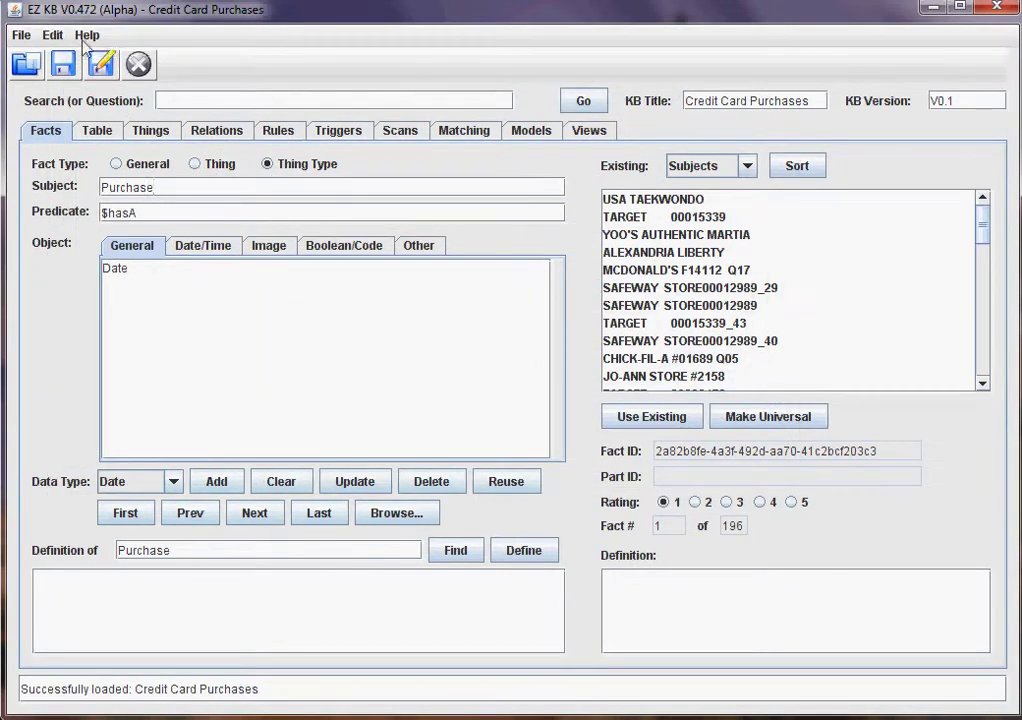
Inspect the action assigned to the On Startup trigger in its detailed view and leave it without changes
{"action": "left_click", "coordinate": [340, 133]}
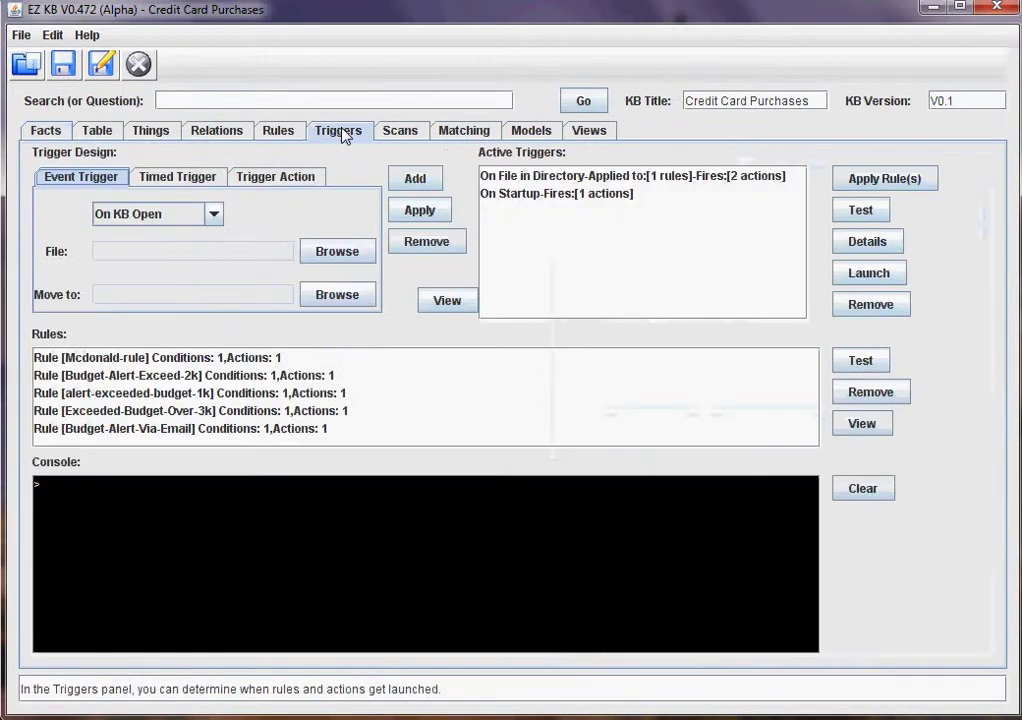
{"action": "left_click", "coordinate": [534, 201]}
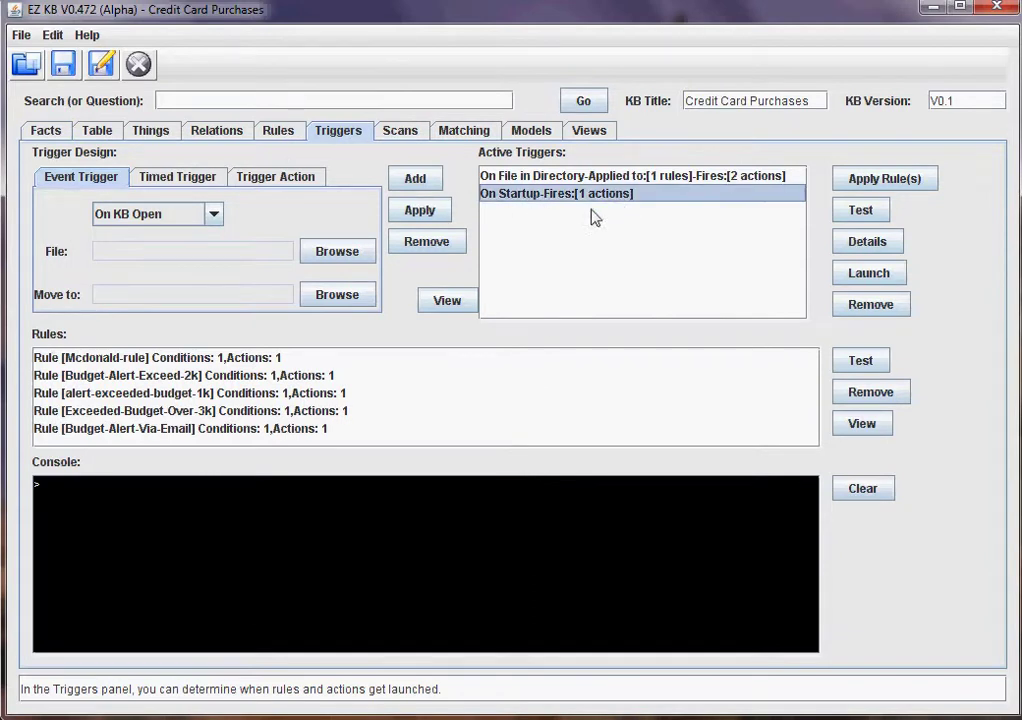
{"action": "left_click", "coordinate": [864, 246]}
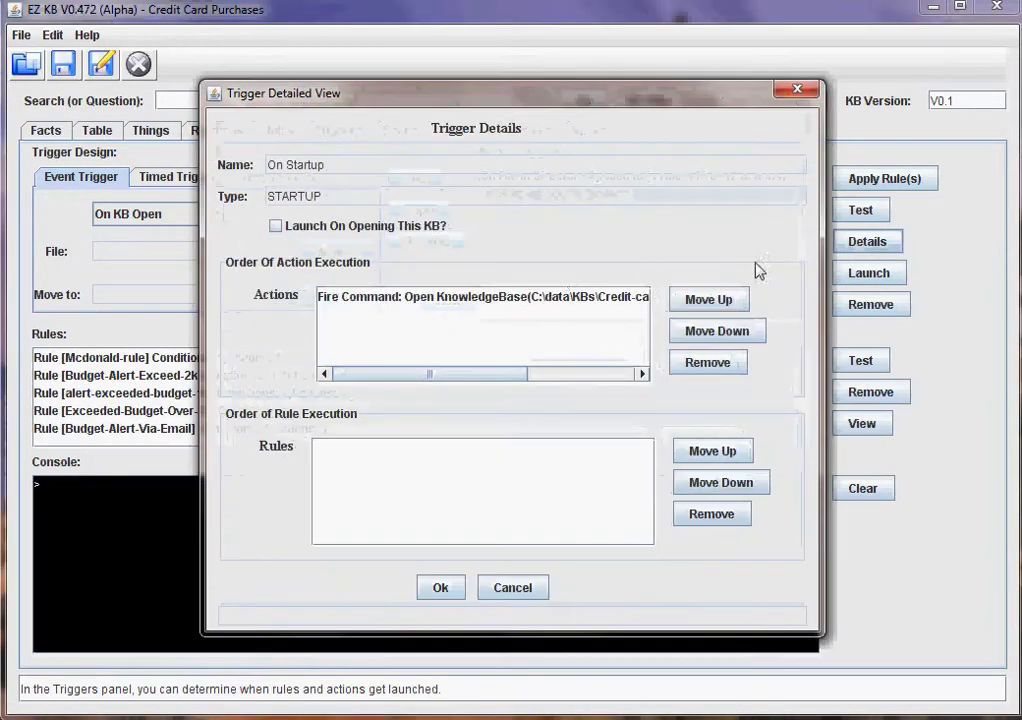
{"action": "left_click", "coordinate": [418, 305]}
{"action": "left_click_drag", "start_coordinate": [408, 377], "coordinate": [602, 380]}
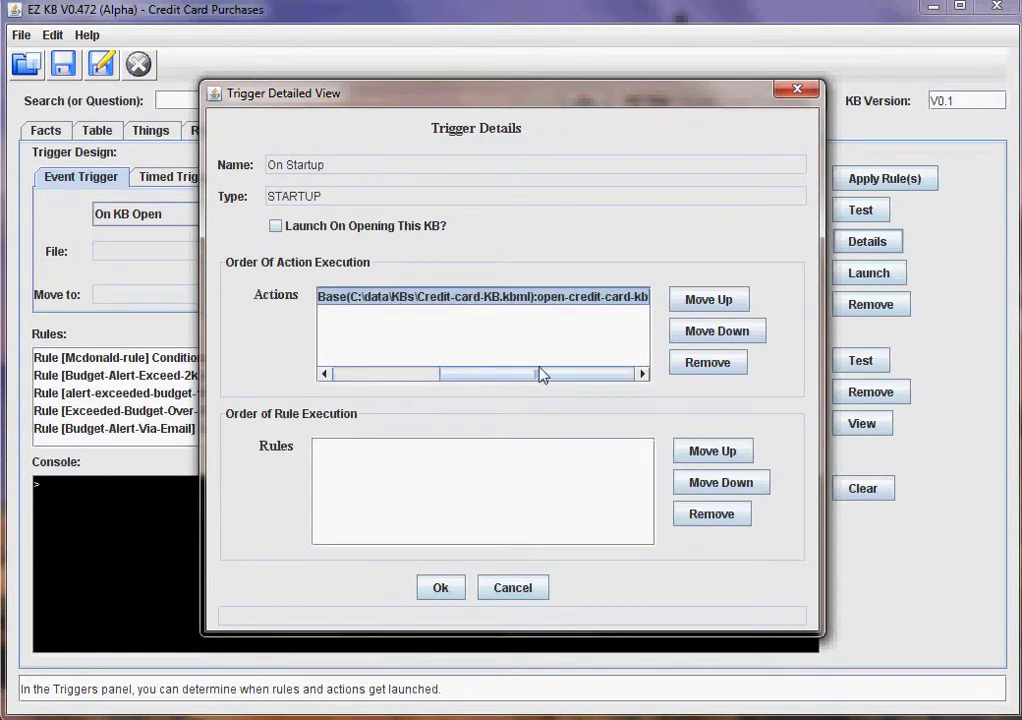
{"action": "left_click_drag", "start_coordinate": [538, 376], "coordinate": [442, 378]}
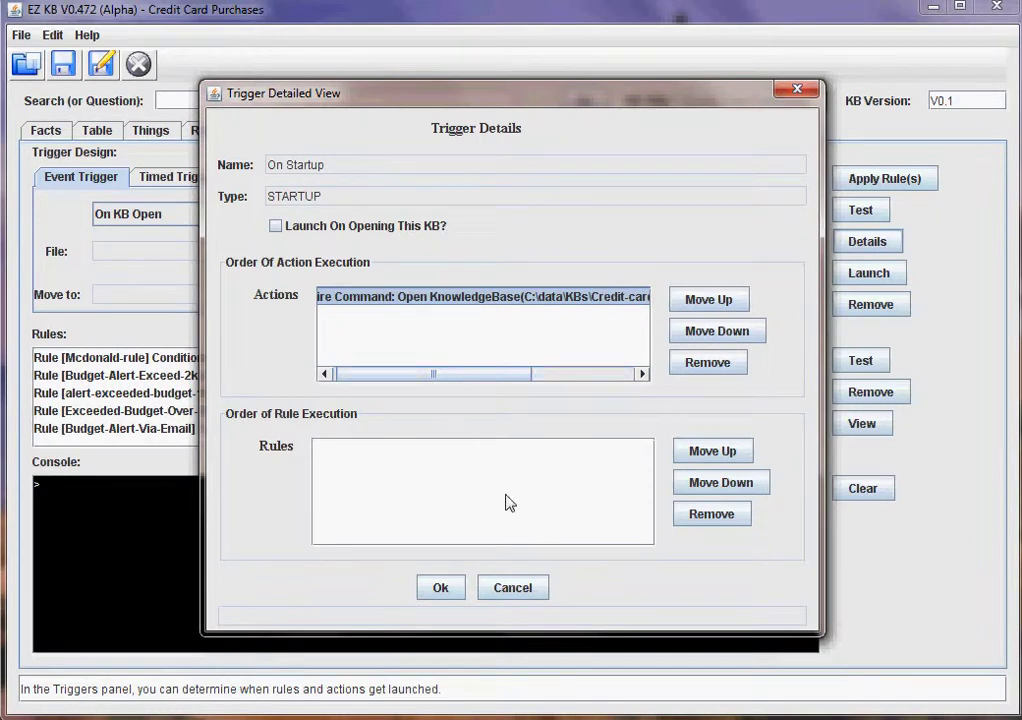
{"action": "left_click", "coordinate": [512, 587]}
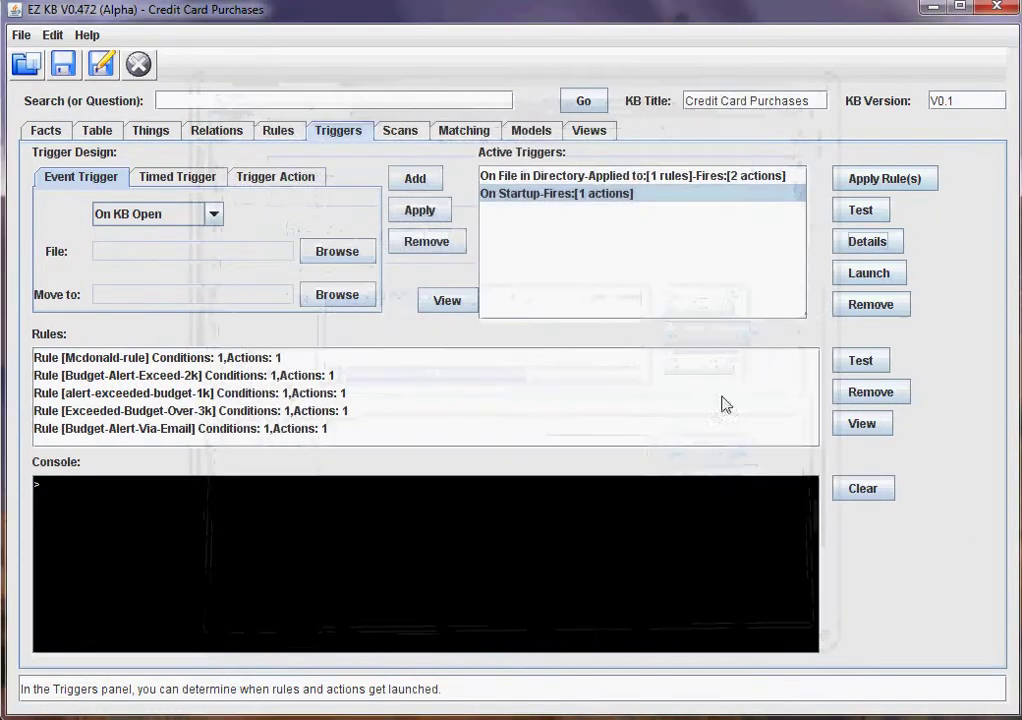
Launch the On Startup trigger, check the On Startup Command in the program options, and apply them
{"action": "left_click", "coordinate": [866, 273]}
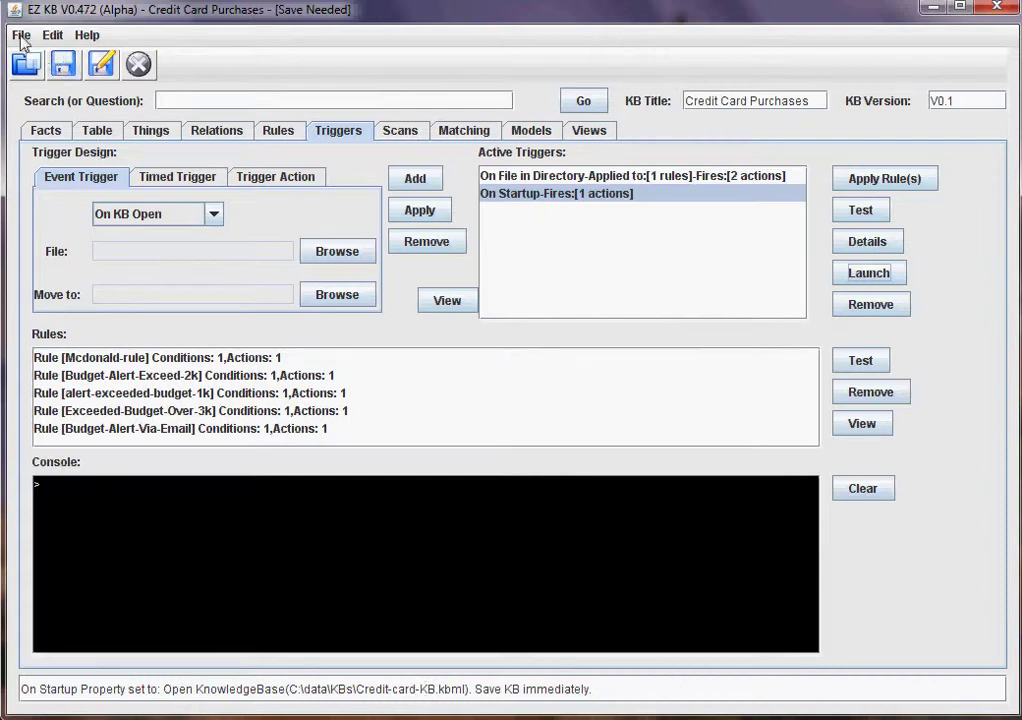
{"action": "left_click", "coordinate": [52, 35]}
{"action": "left_click", "coordinate": [60, 118]}
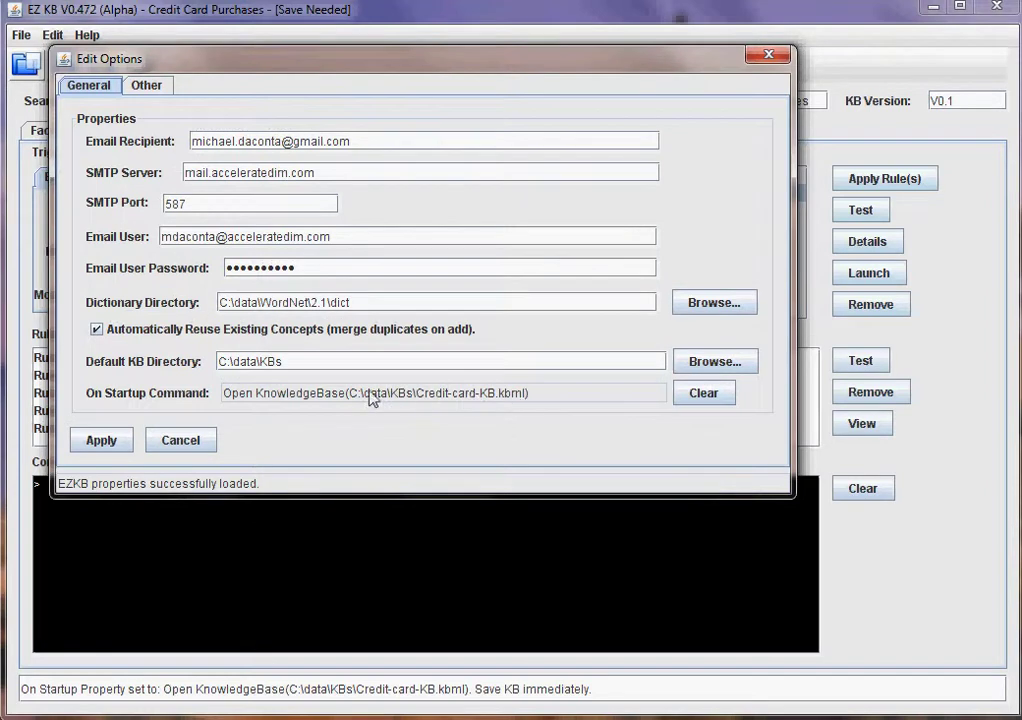
{"action": "left_click", "coordinate": [101, 441]}
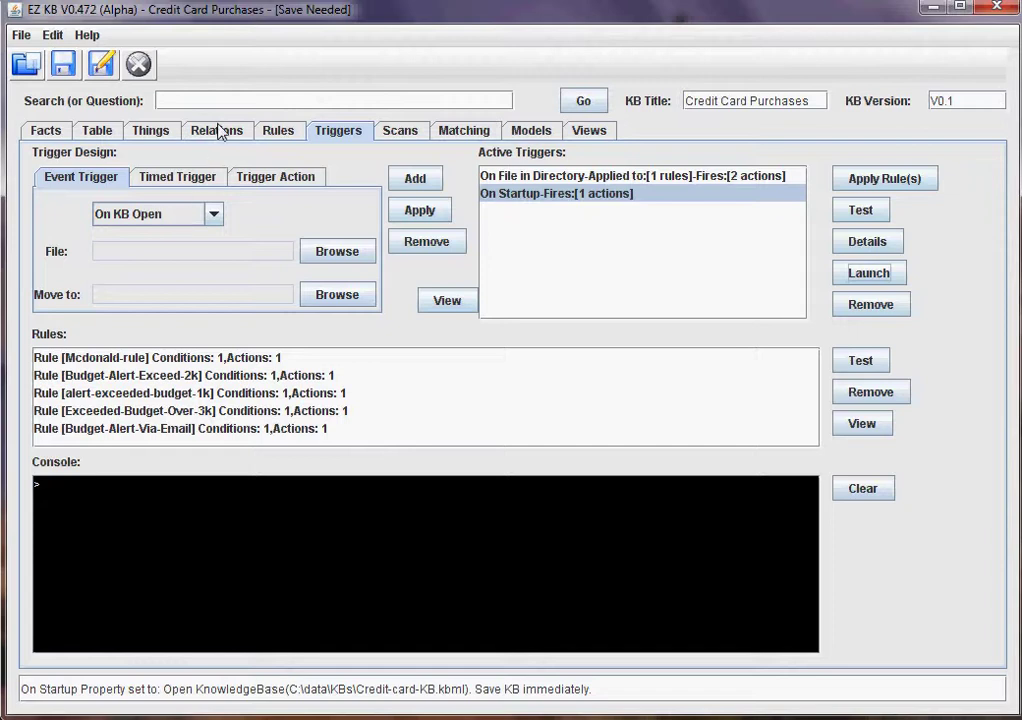
{"action": "left_click", "coordinate": [285, 134]}
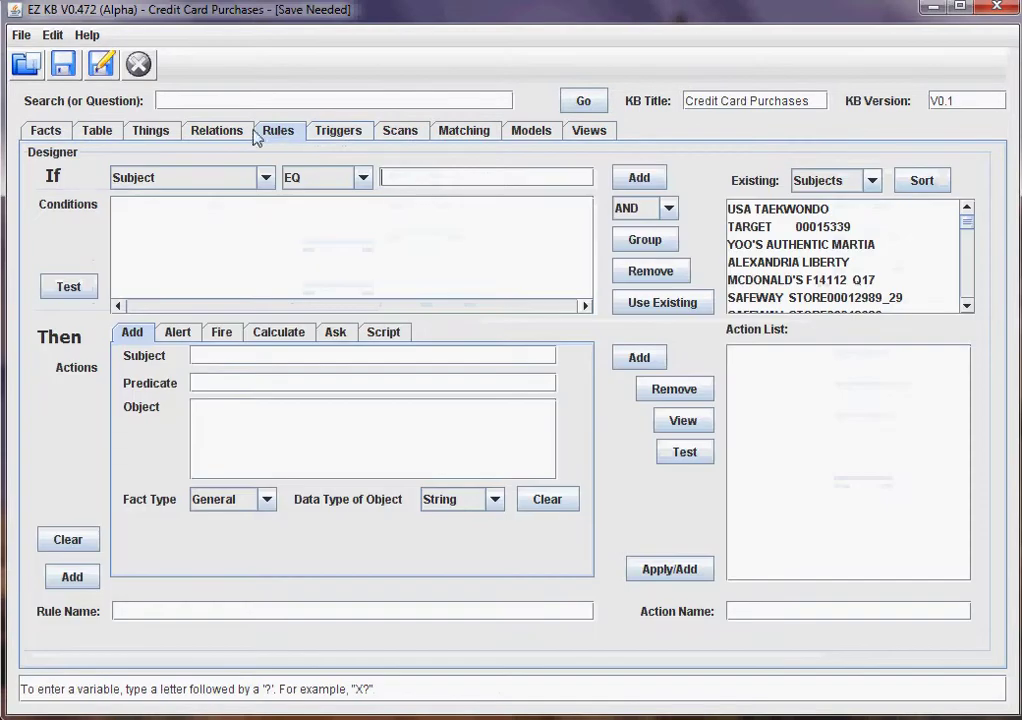
{"action": "left_click", "coordinate": [98, 132]}
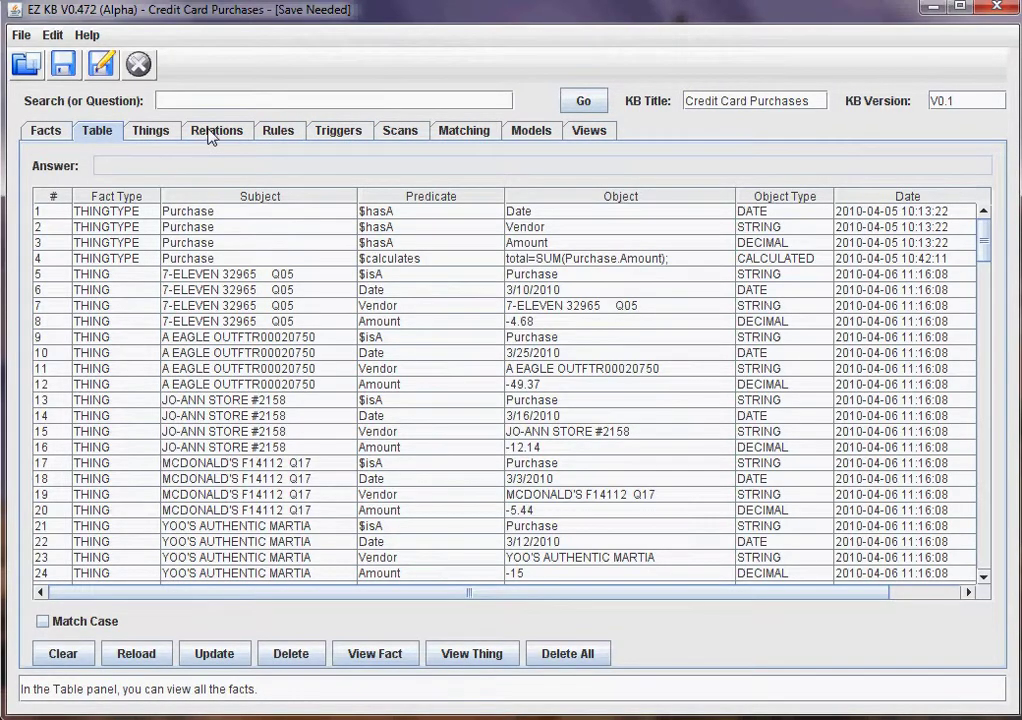
{"action": "left_click", "coordinate": [278, 132]}
{"action": "left_click", "coordinate": [338, 132]}
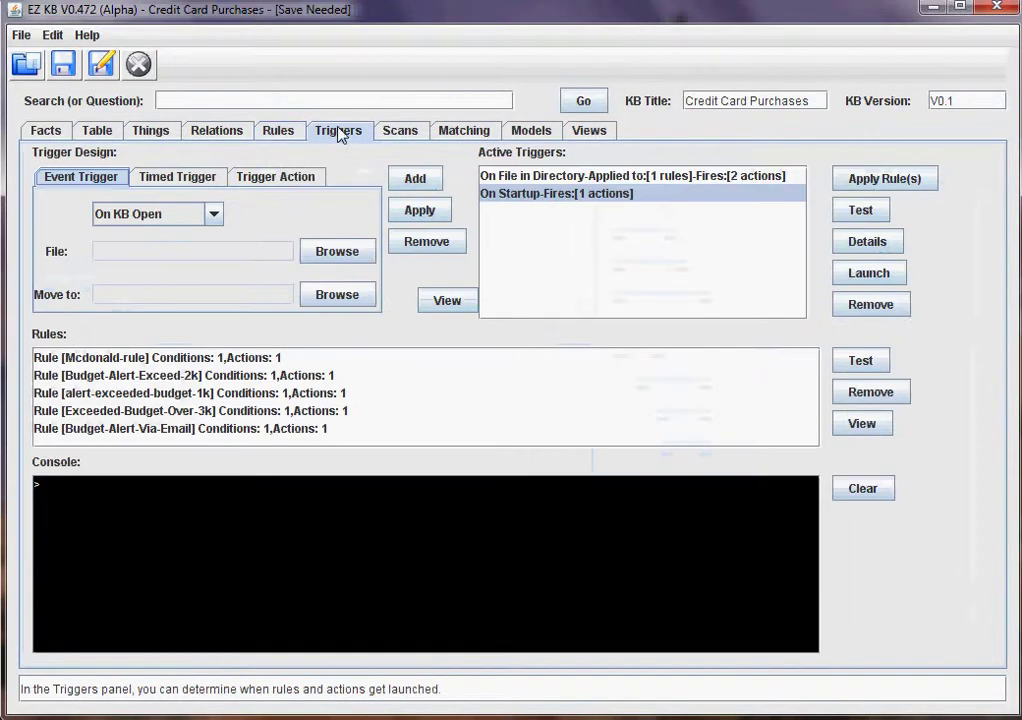
Examine the launch option, the order of actions and the assigned rule in the On File in Directory trigger's details
{"action": "left_click", "coordinate": [550, 177]}
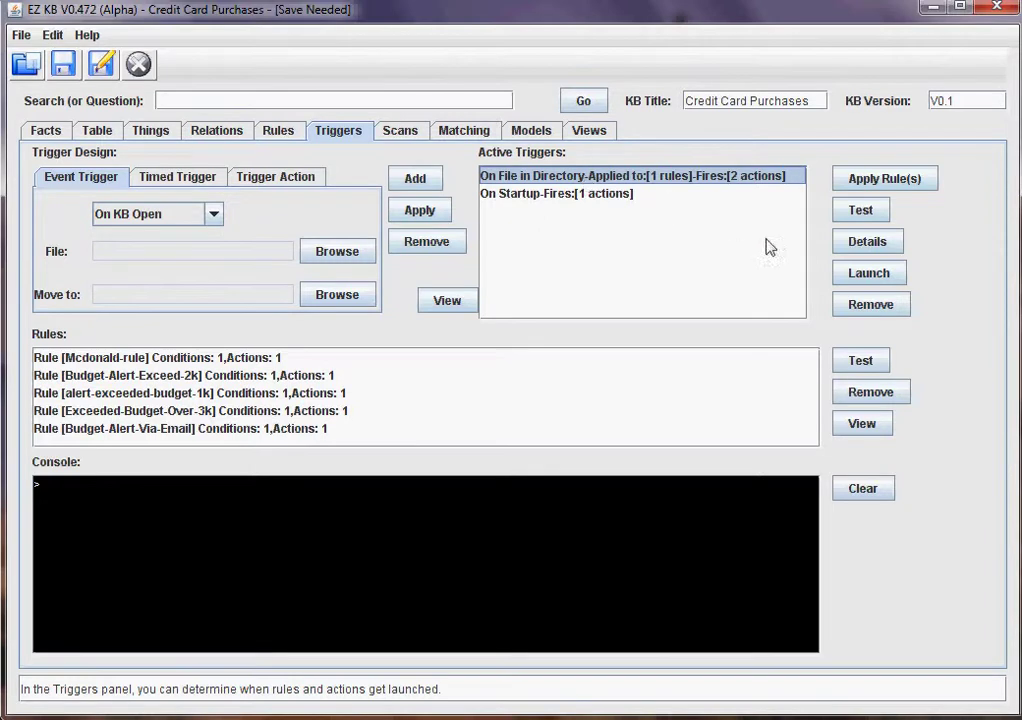
{"action": "left_click", "coordinate": [876, 242]}
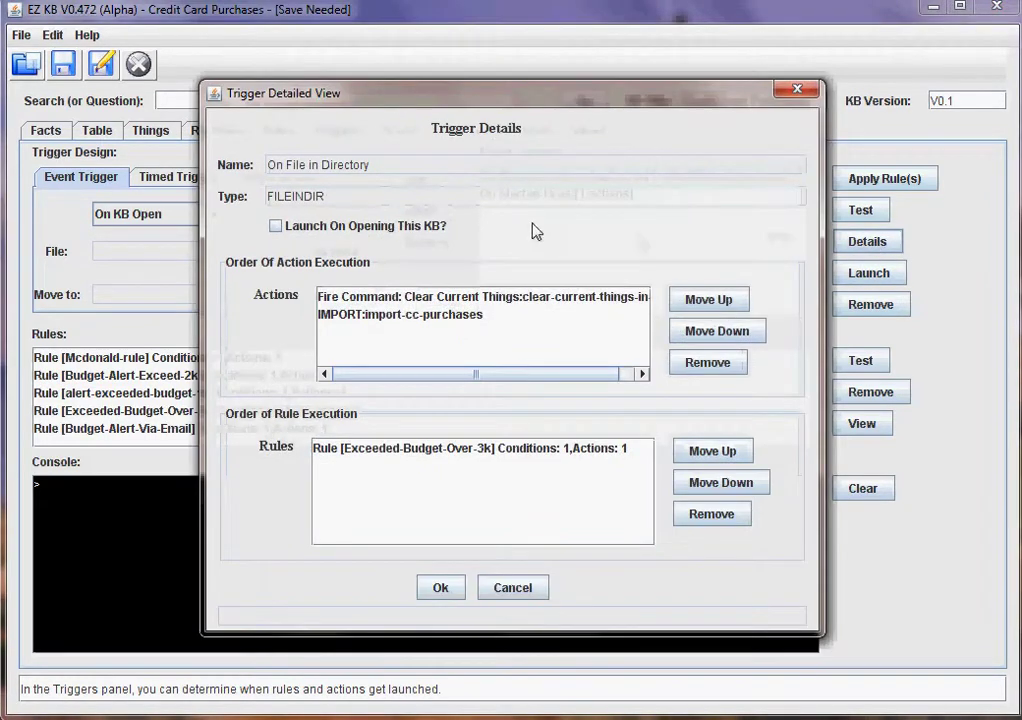
{"action": "left_click_drag", "start_coordinate": [563, 107], "coordinate": [519, 65]}
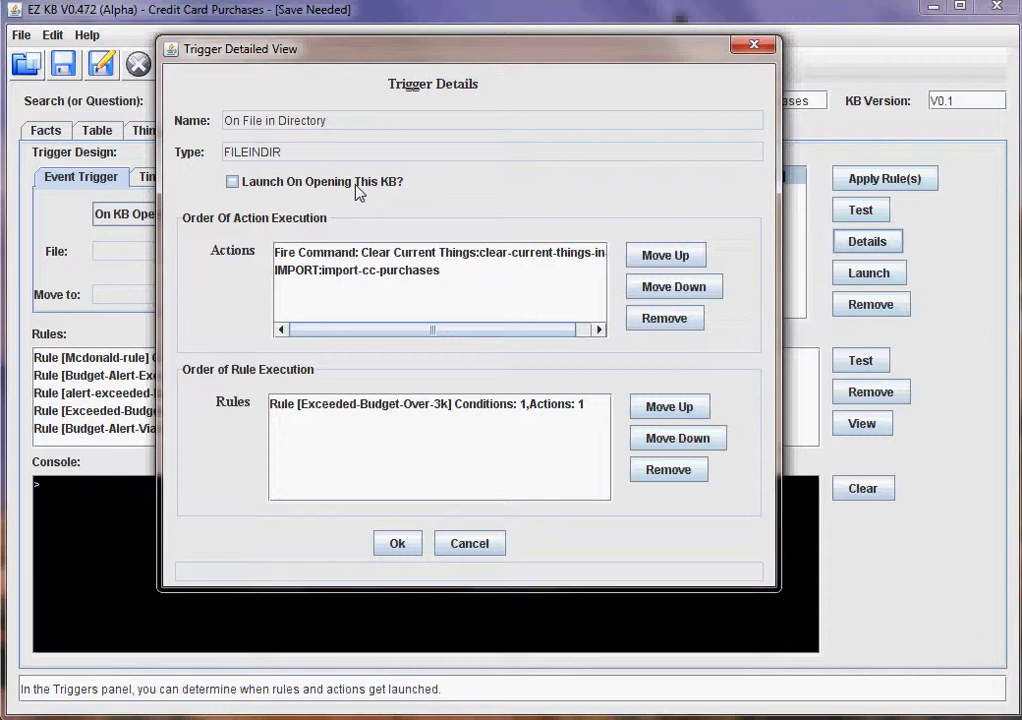
{"action": "left_click", "coordinate": [399, 255]}
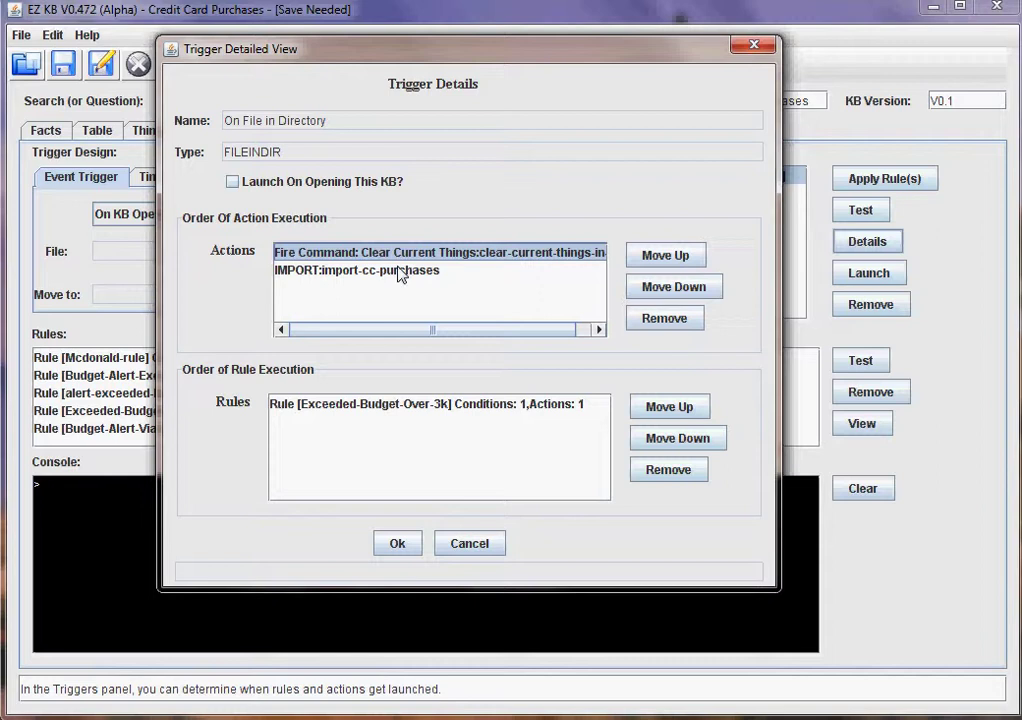
{"action": "left_click", "coordinate": [401, 270]}
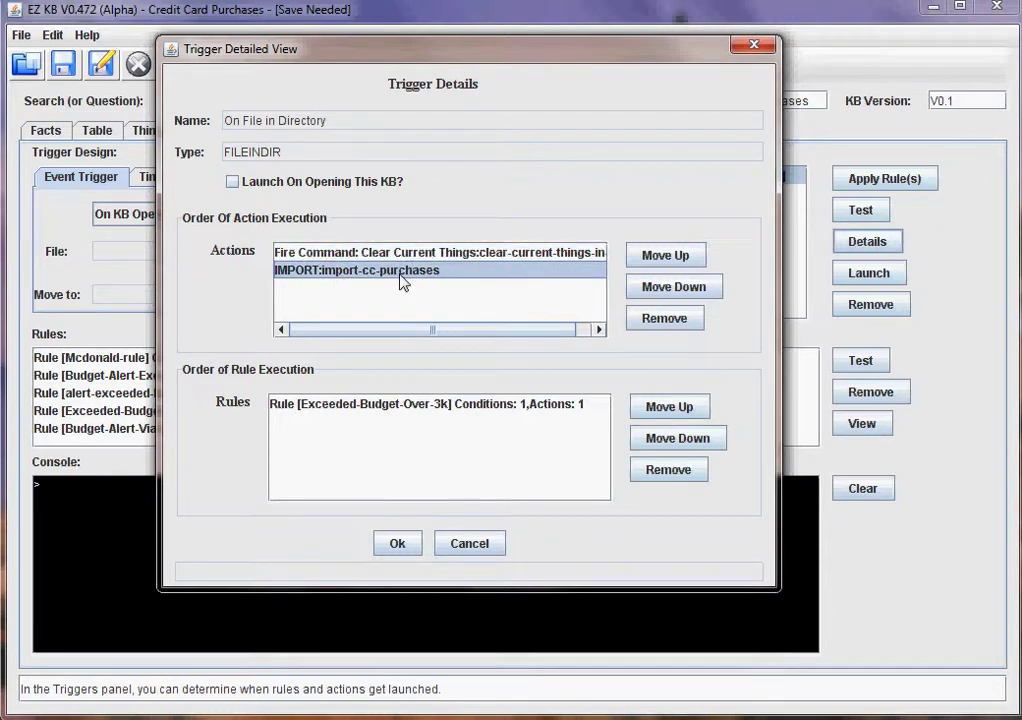
{"action": "left_click", "coordinate": [410, 405]}
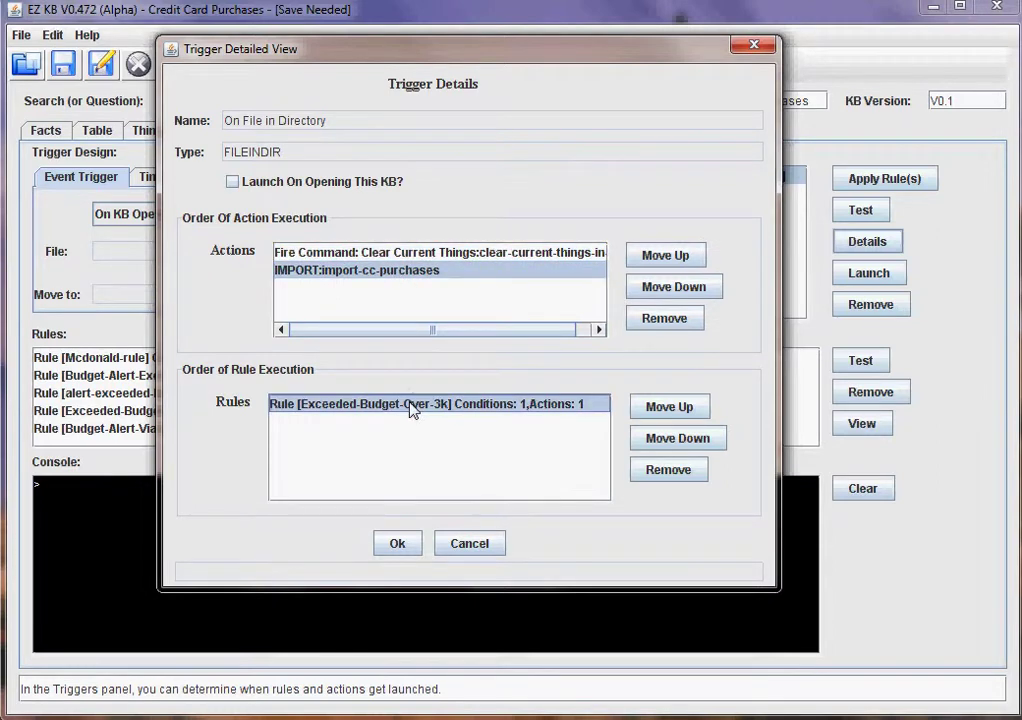
{"action": "left_click", "coordinate": [410, 549]}
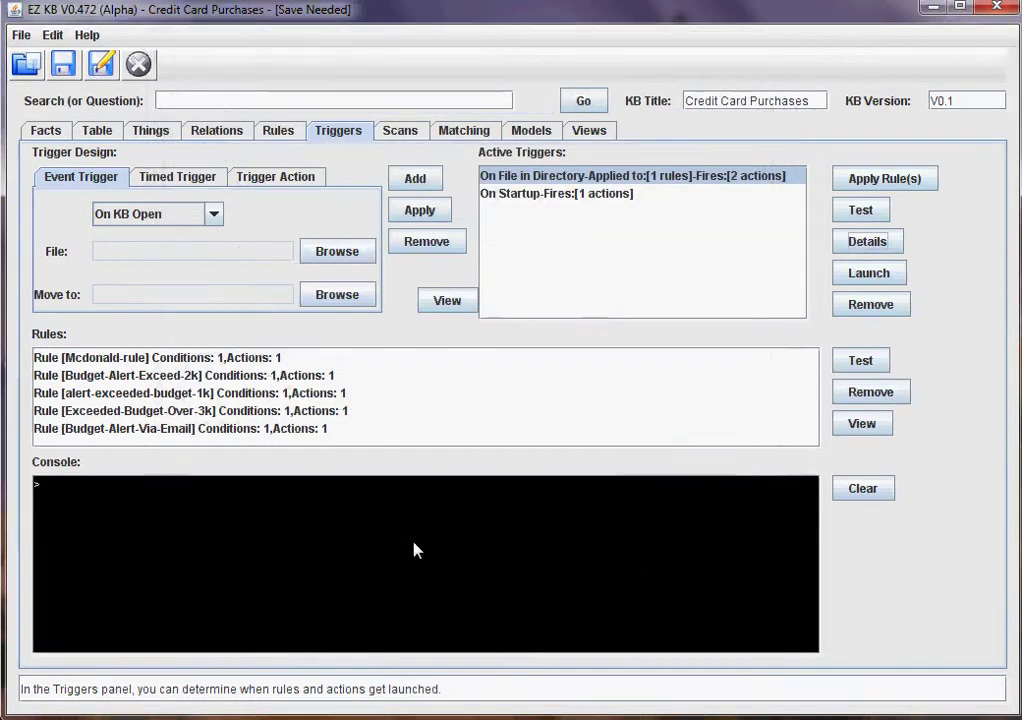
Move the import-cc-purchases action up in the On File in Directory trigger's execution order and back down to its original place
{"action": "left_click", "coordinate": [867, 242]}
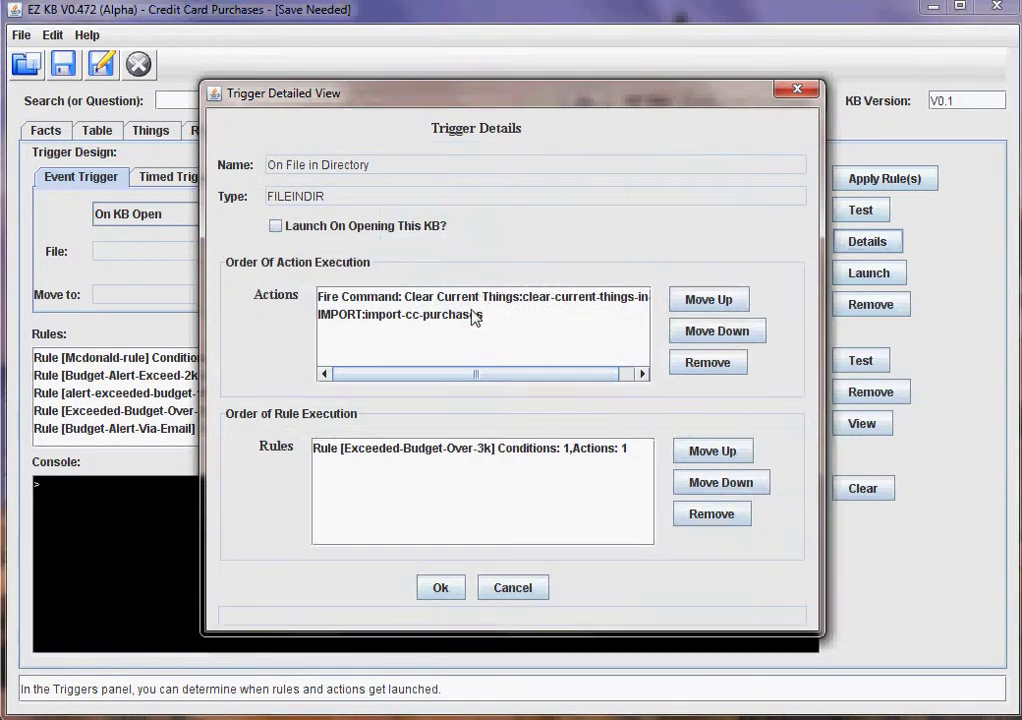
{"action": "left_click", "coordinate": [483, 315]}
{"action": "left_click", "coordinate": [727, 305]}
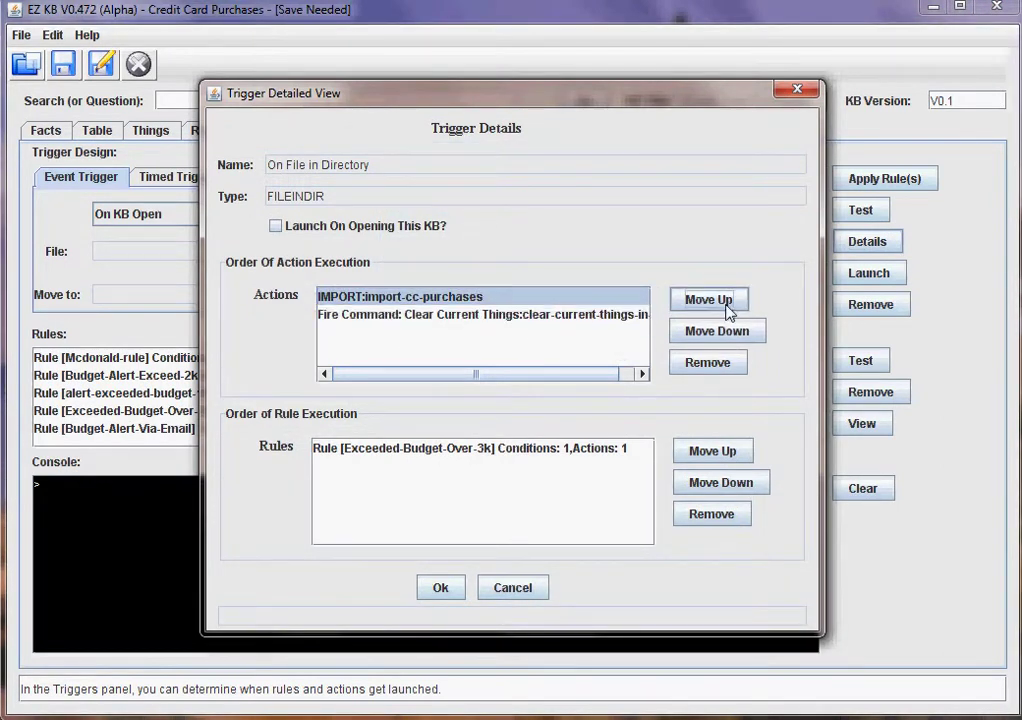
{"action": "left_click", "coordinate": [700, 332]}
{"action": "left_click", "coordinate": [510, 297]}
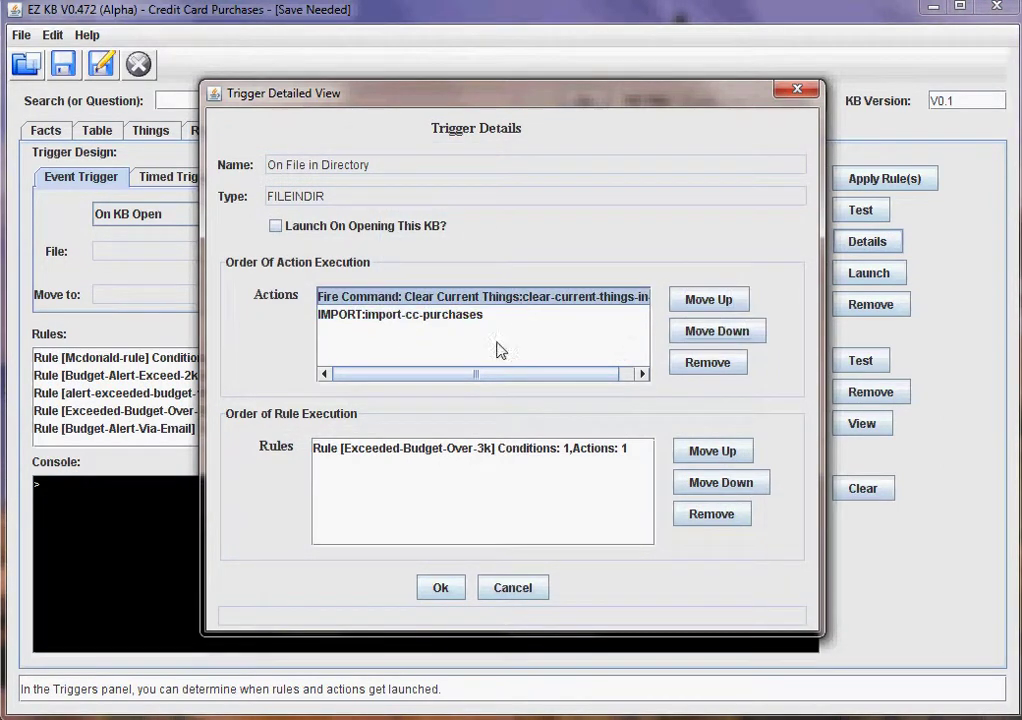
{"action": "left_click", "coordinate": [446, 594]}
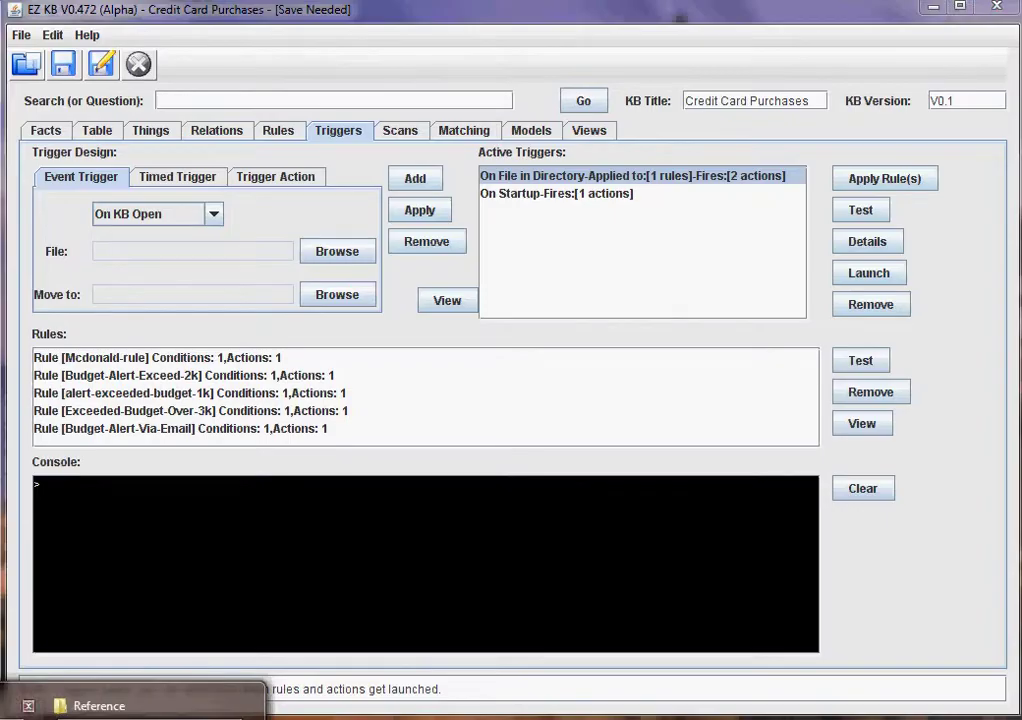
Switch to the file explorer and move monthly-cc-statement.csv from the processed folder into its parent credit-card-statements folder
{"action": "left_click", "coordinate": [99, 706]}
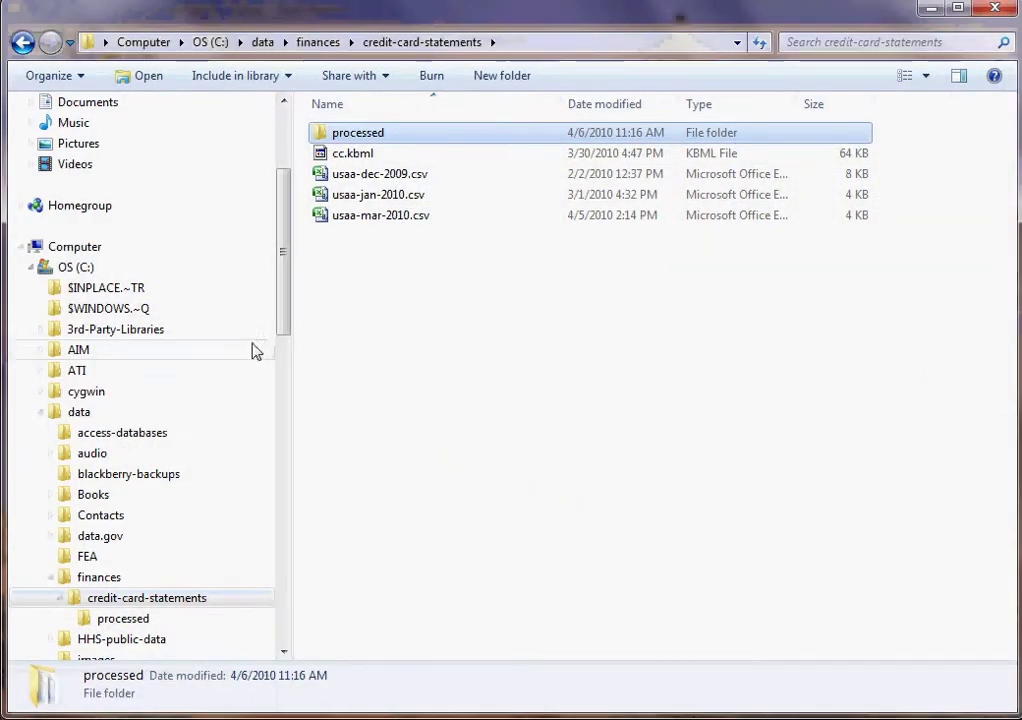
{"action": "double_click", "coordinate": [404, 138]}
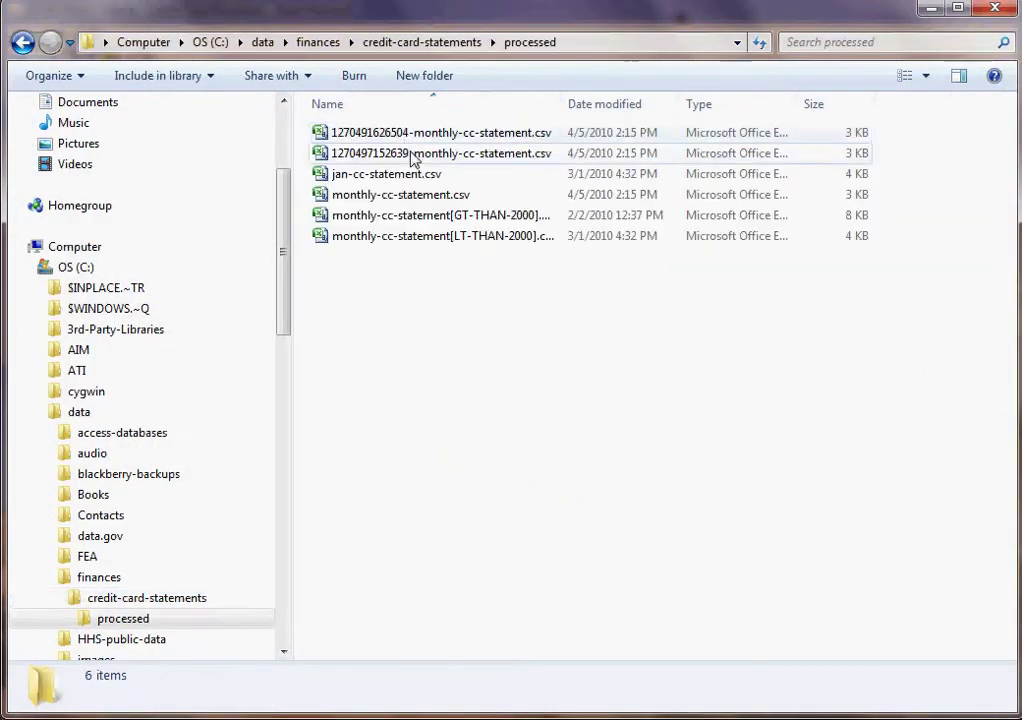
{"action": "left_click_drag", "start_coordinate": [415, 200], "coordinate": [178, 608]}
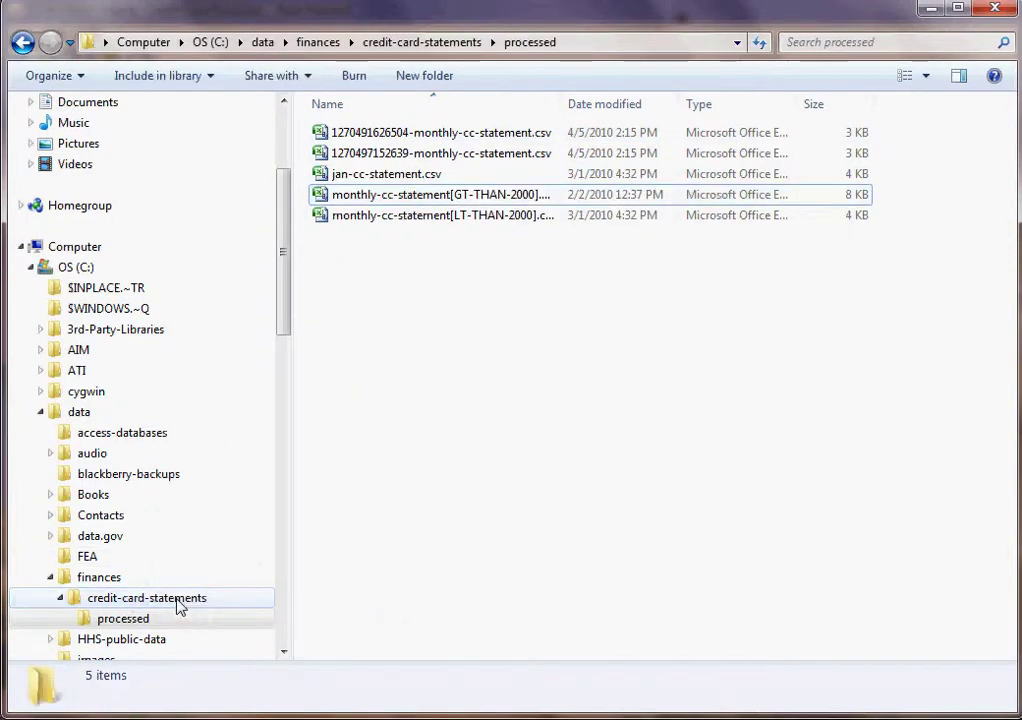
{"action": "left_click", "coordinate": [178, 605]}
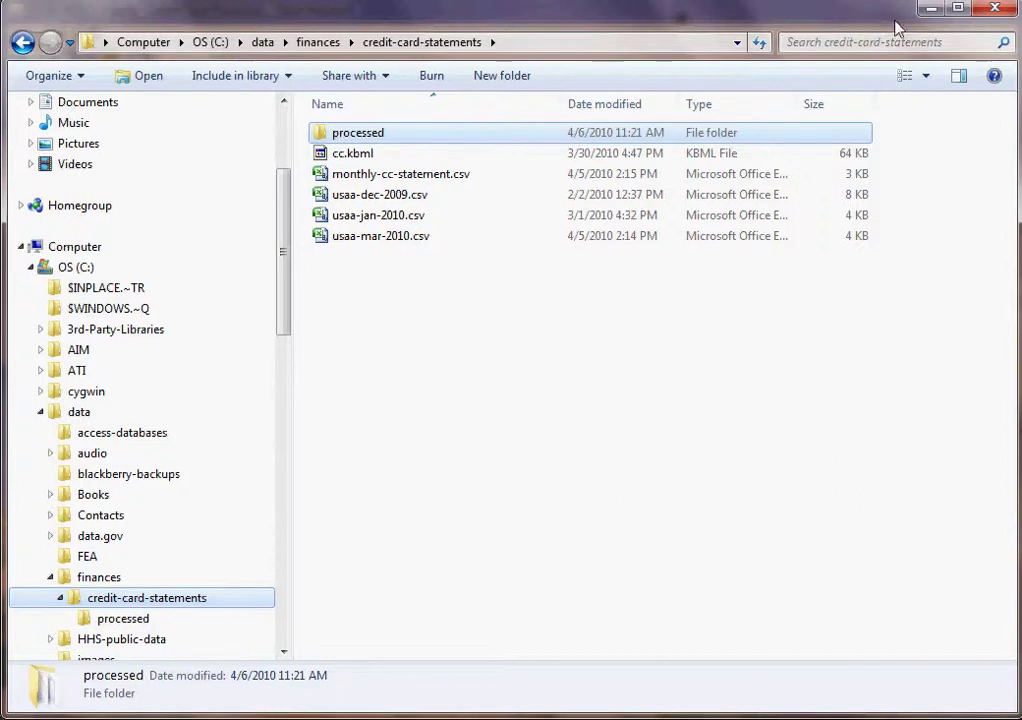
{"action": "left_click", "coordinate": [930, 12]}
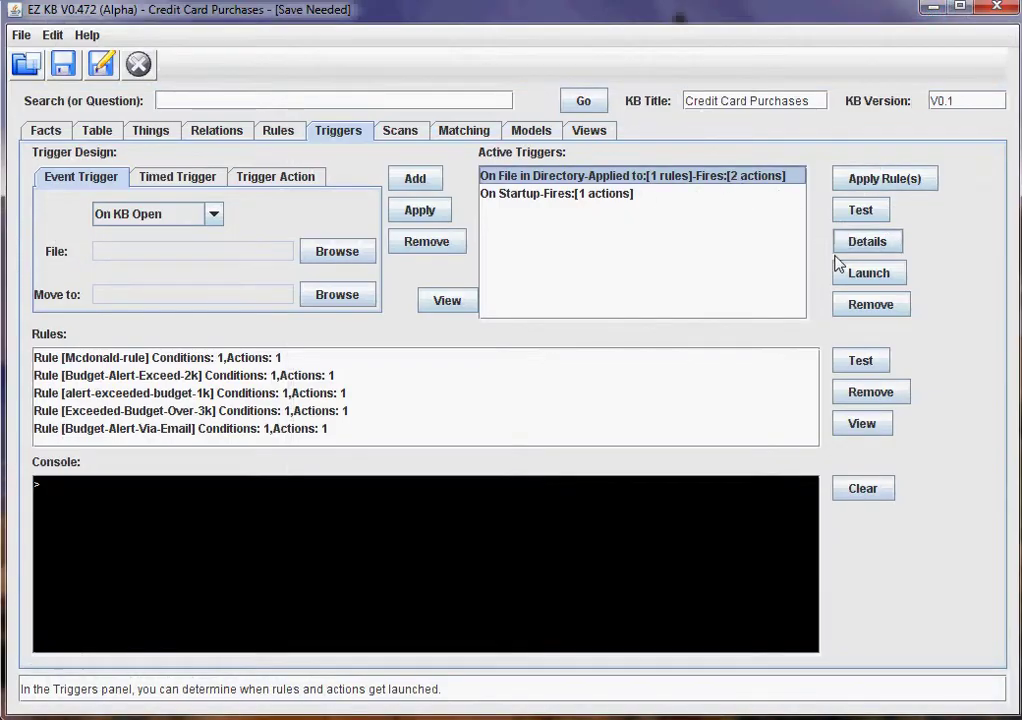
Launch the On File in Directory trigger to import the credit card statement, and dismiss the budget alert
{"action": "left_click", "coordinate": [857, 281]}
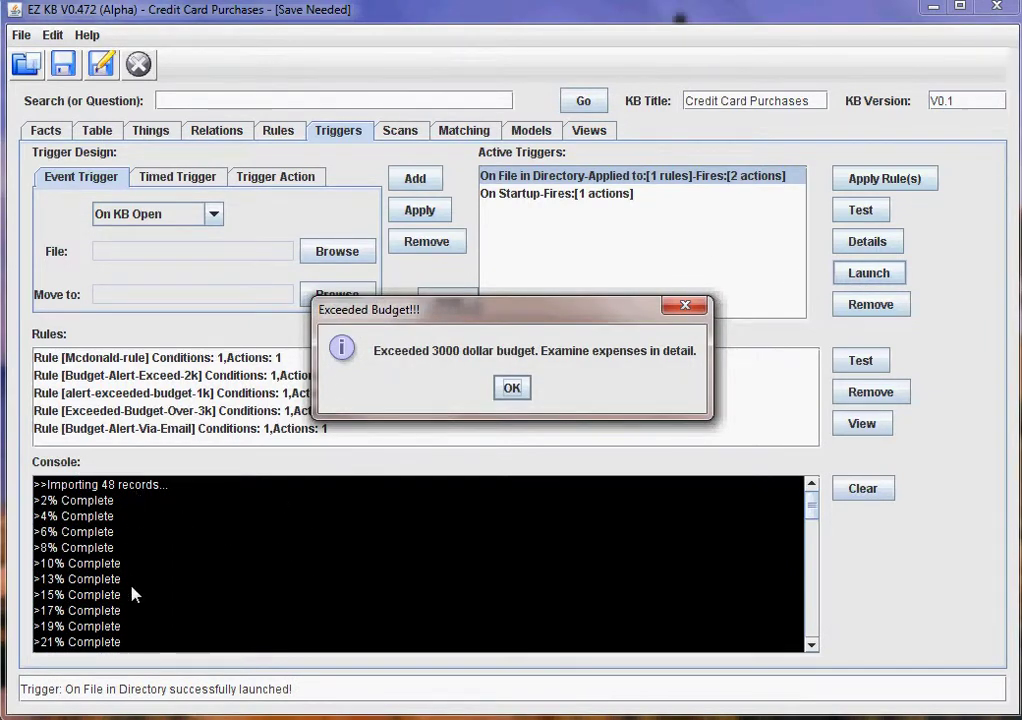
{"action": "left_click", "coordinate": [511, 389]}
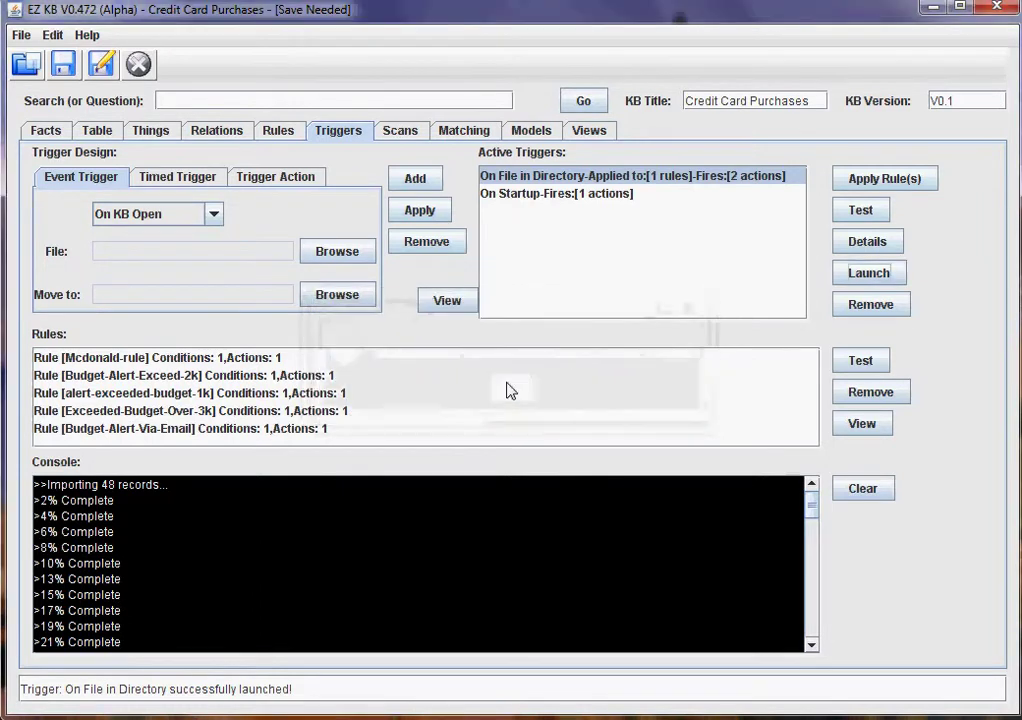
View the Exceeded-Budget-Over-3k rule's definition and examine its condition on the calculated purchase total
{"action": "left_click", "coordinate": [280, 134]}
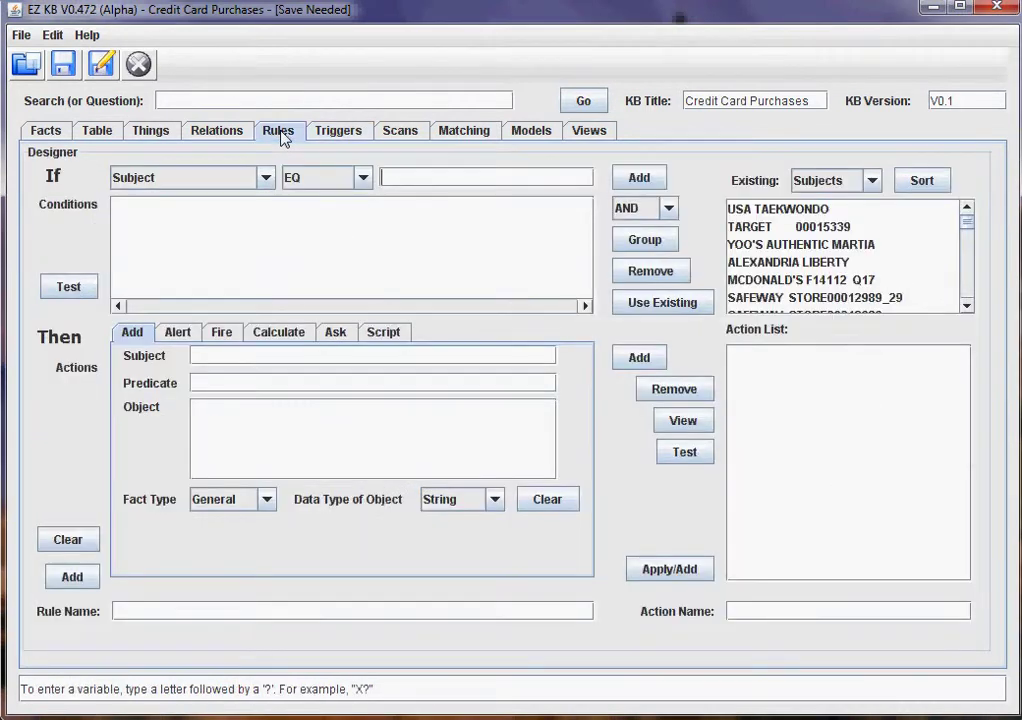
{"action": "left_click", "coordinate": [337, 134]}
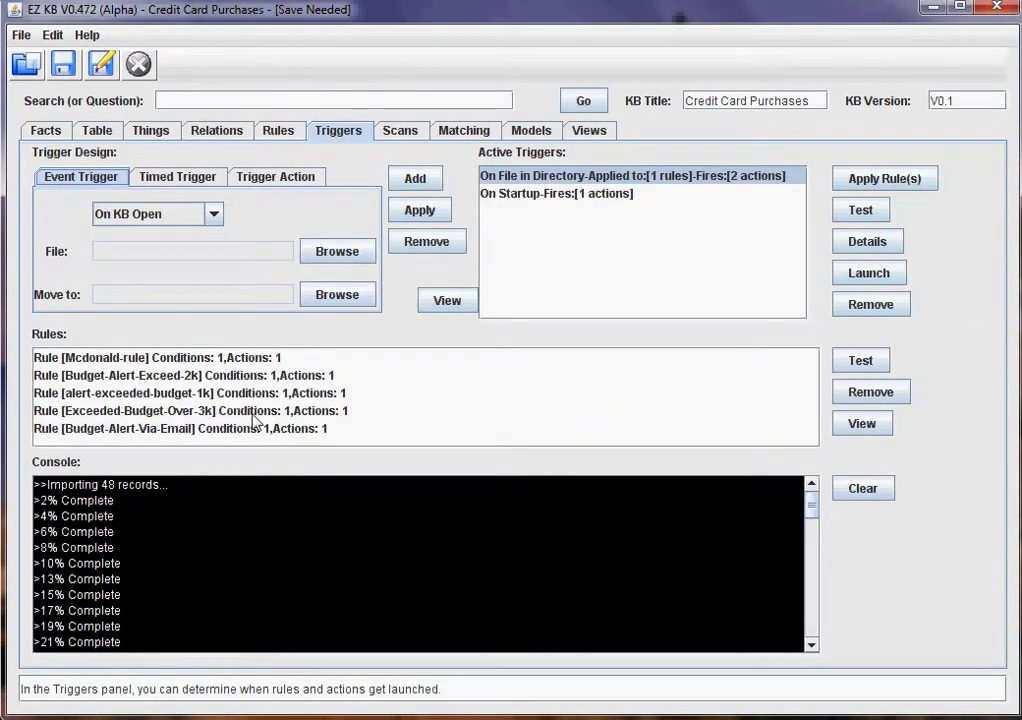
{"action": "left_click", "coordinate": [320, 412]}
{"action": "left_click", "coordinate": [858, 423]}
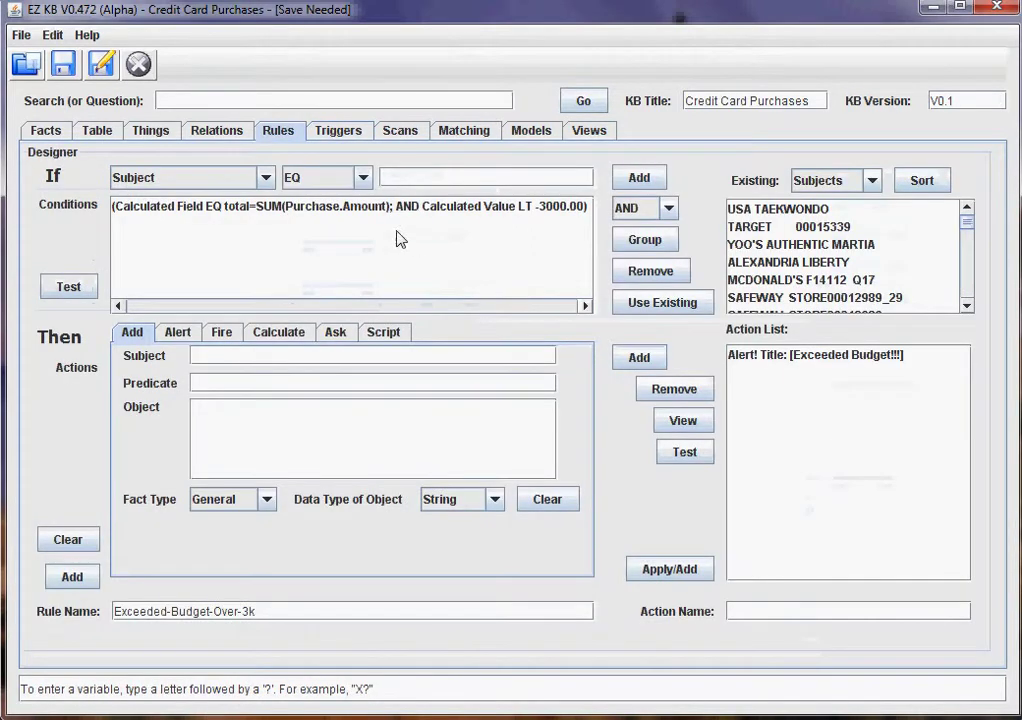
{"action": "left_click", "coordinate": [320, 206]}
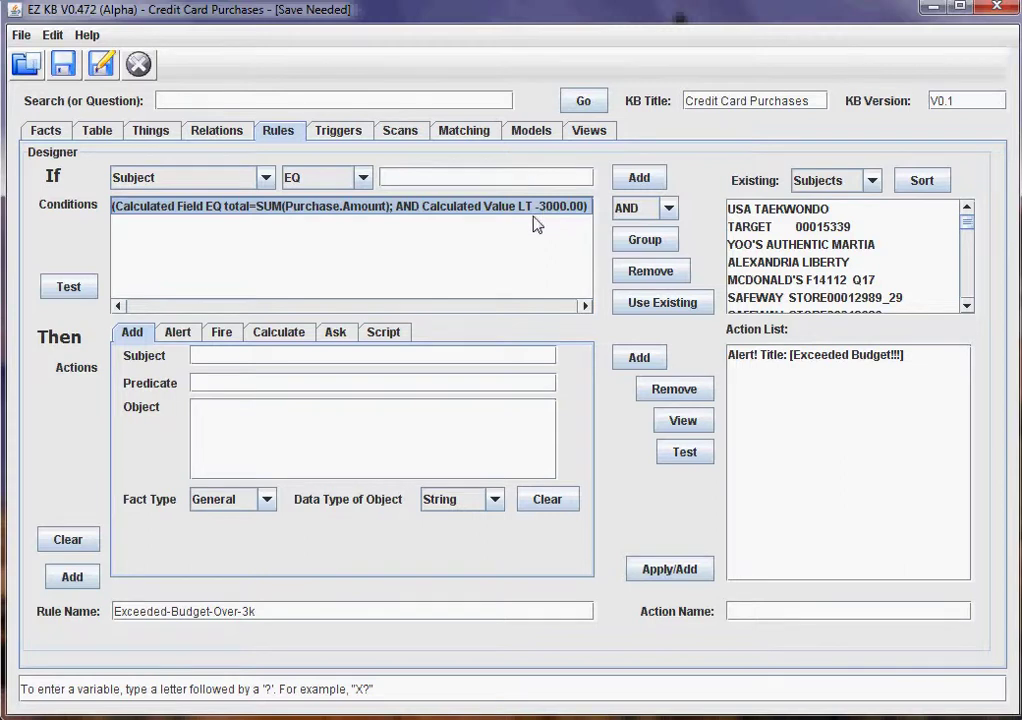
Examine the Amount facts of the A EAGLE OUTFTR00020750 and JO-ANN STORE #2158 purchases in the fact table
{"action": "left_click", "coordinate": [97, 131]}
{"action": "left_click", "coordinate": [528, 384]}
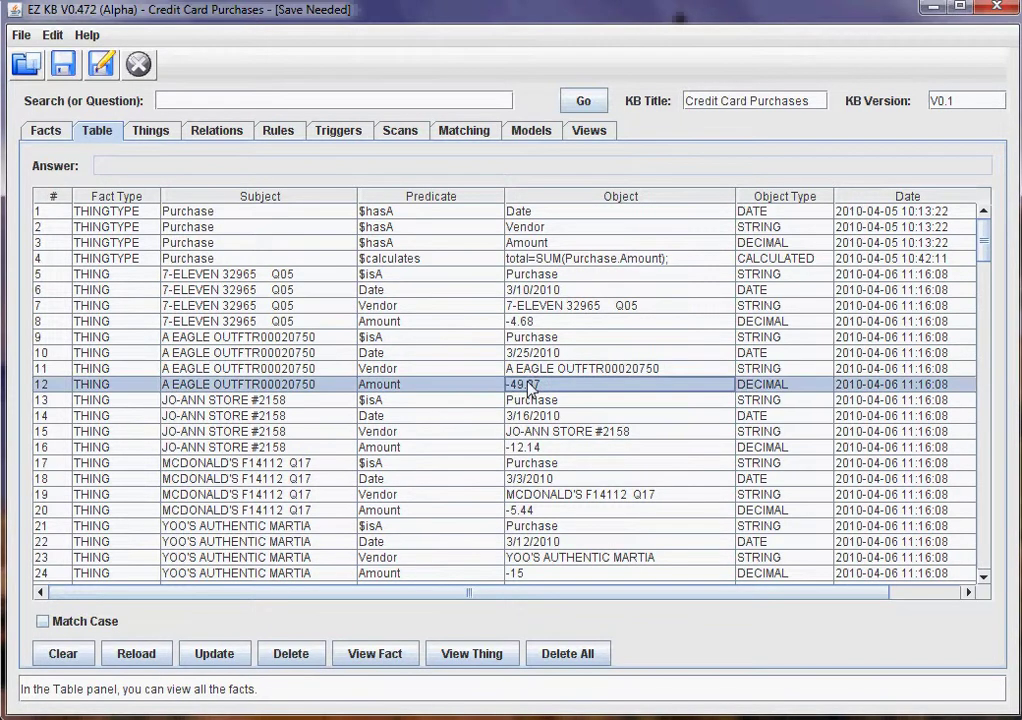
{"action": "left_click", "coordinate": [530, 449]}
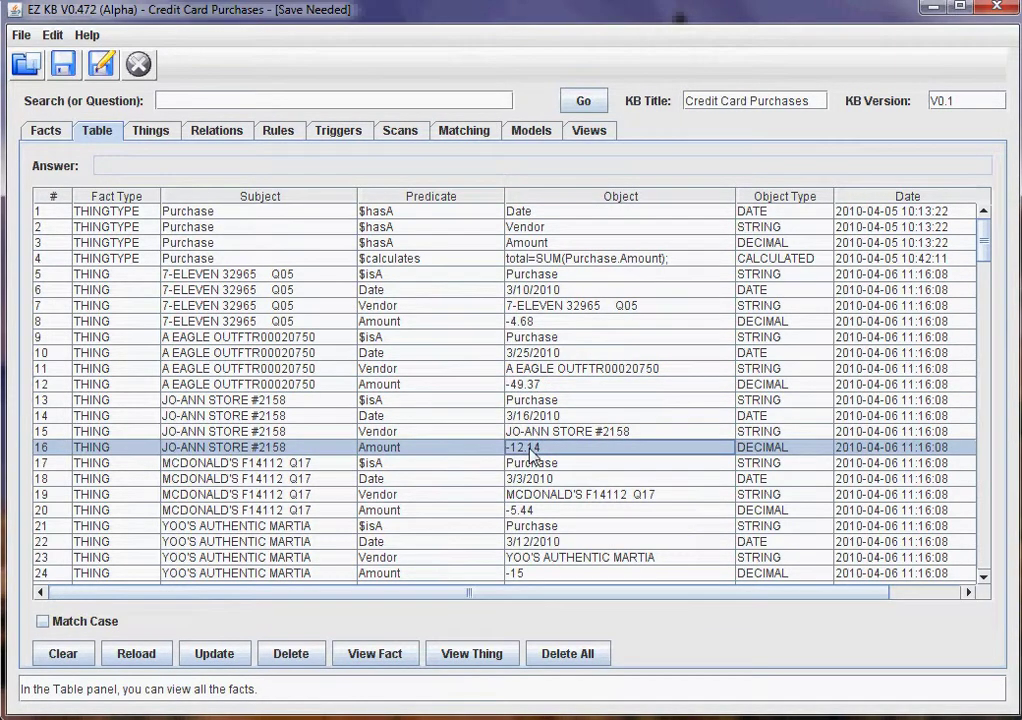
Clear the trigger console, test the Budget-Alert-Via-Email rule, and check its email output in the console
{"action": "left_click", "coordinate": [222, 131]}
{"action": "left_click", "coordinate": [268, 133]}
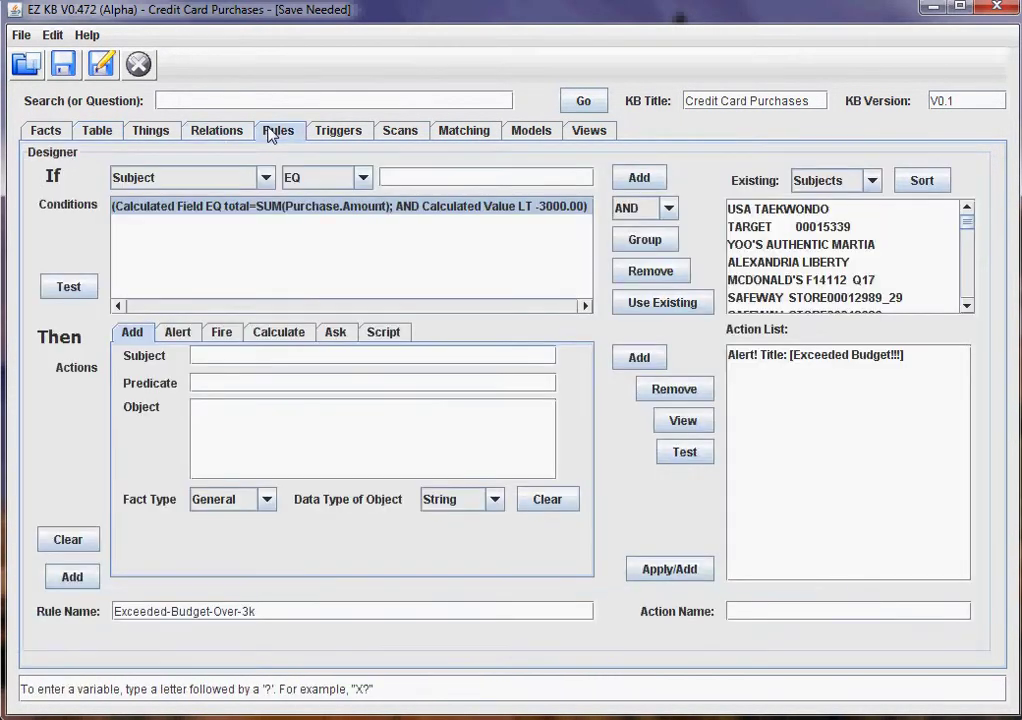
{"action": "left_click", "coordinate": [354, 138]}
{"action": "left_click", "coordinate": [238, 430]}
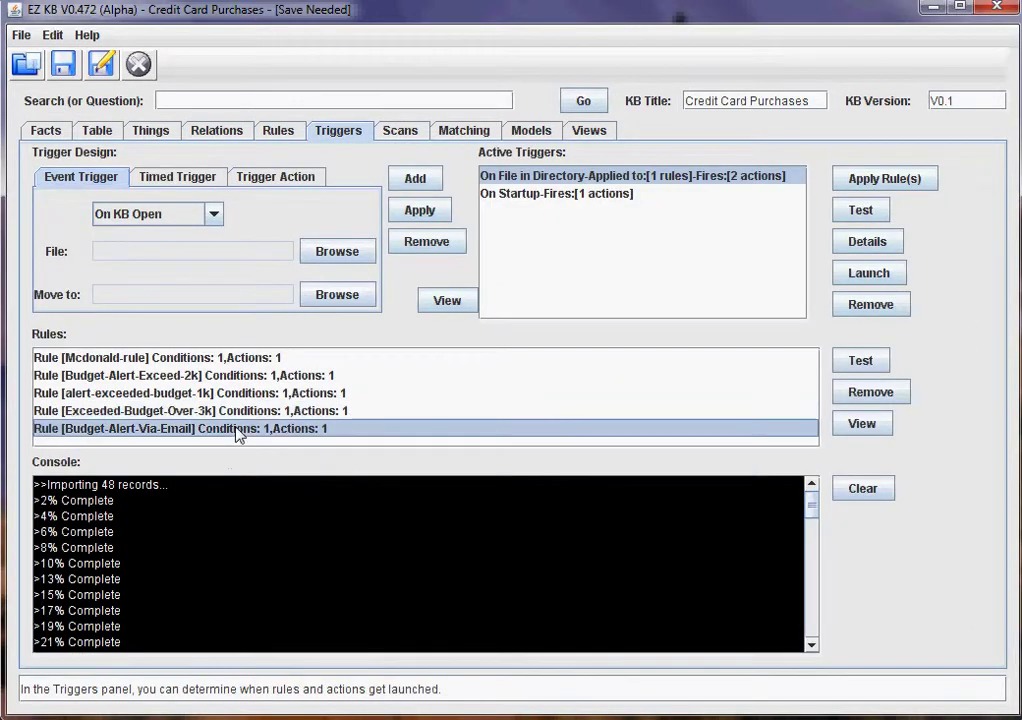
{"action": "left_click", "coordinate": [866, 492]}
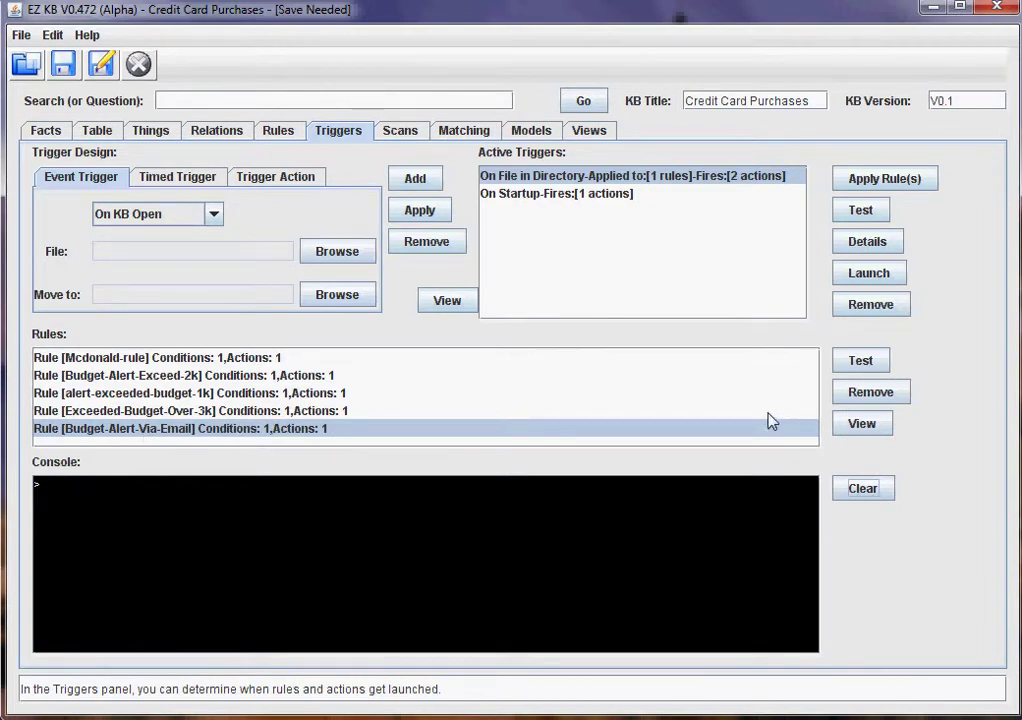
{"action": "left_click", "coordinate": [859, 361]}
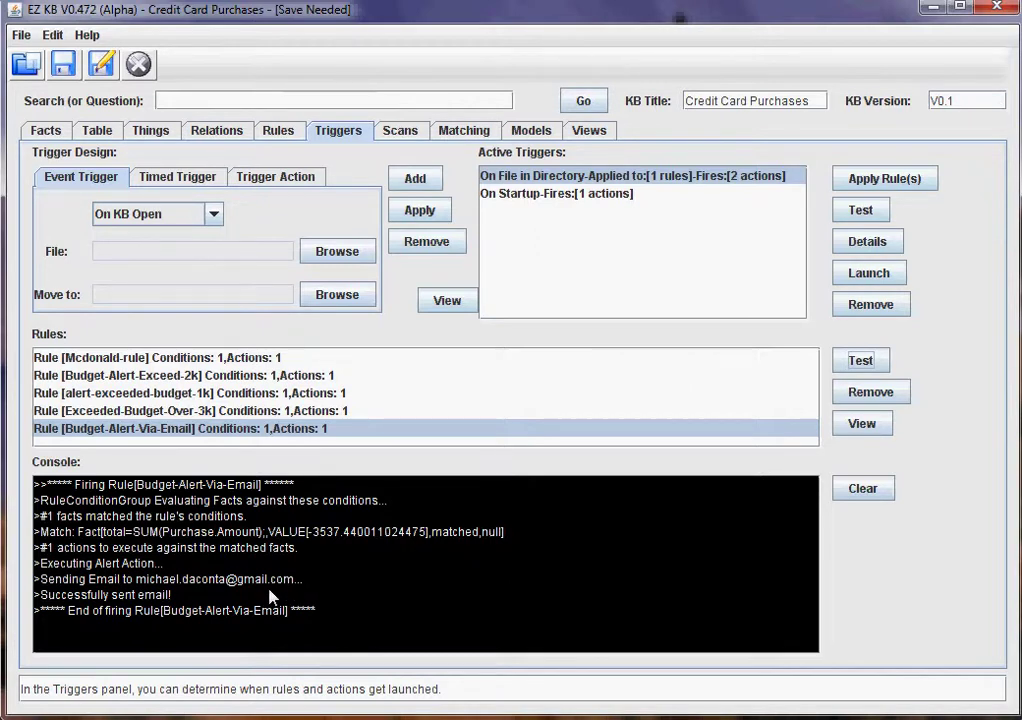
{"action": "left_click_drag", "start_coordinate": [180, 594], "coordinate": [35, 577]}
{"action": "left_click", "coordinate": [157, 577]}
Review the email recipient and SMTP settings in the general options, close them, and return to the triggers
{"action": "left_click", "coordinate": [164, 138]}
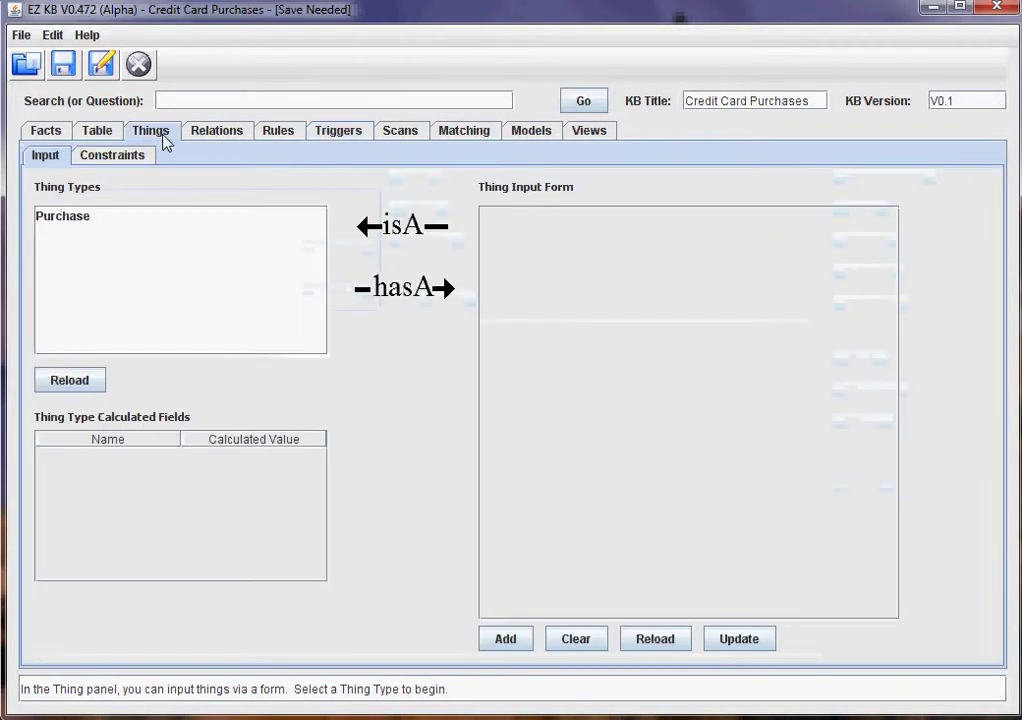
{"action": "left_click", "coordinate": [52, 34]}
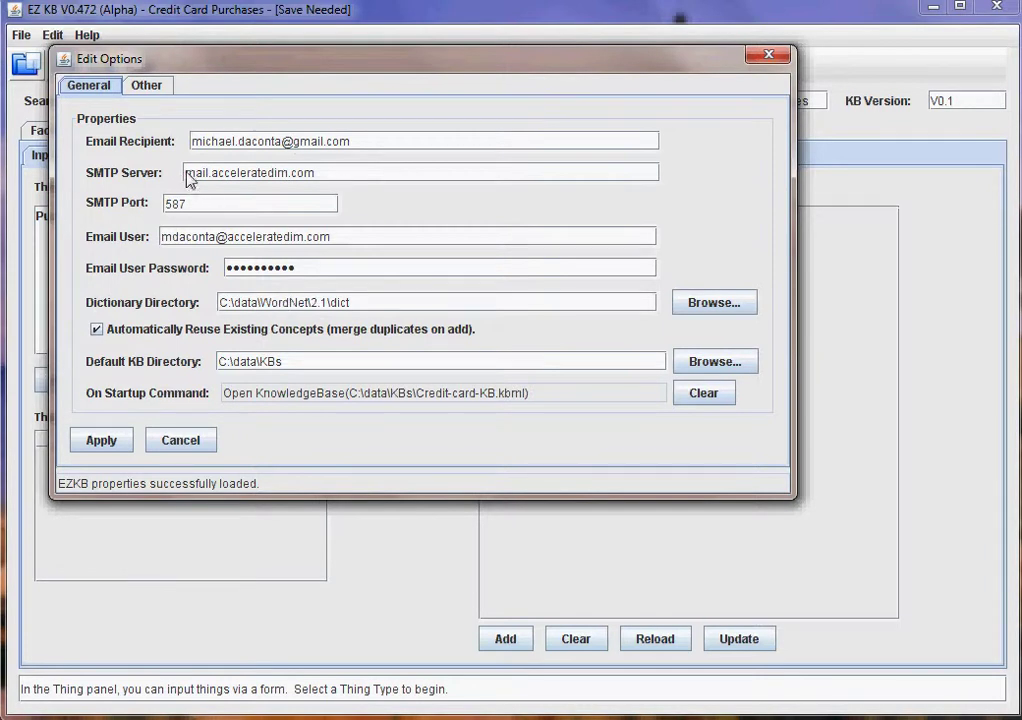
{"action": "left_click", "coordinate": [115, 449]}
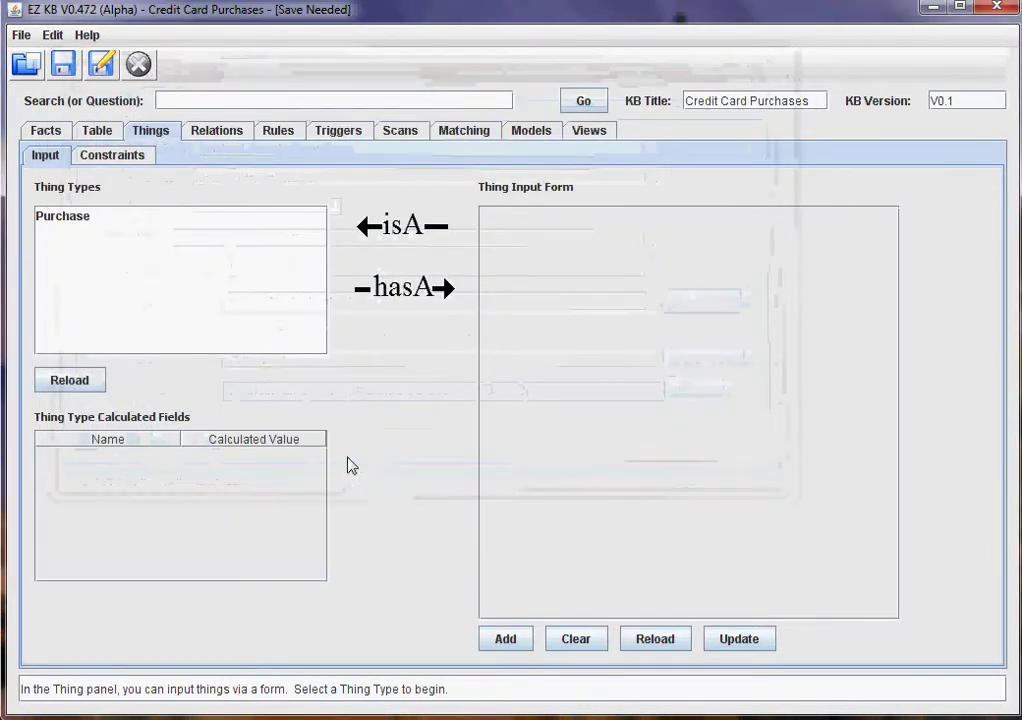
{"action": "left_click", "coordinate": [210, 136]}
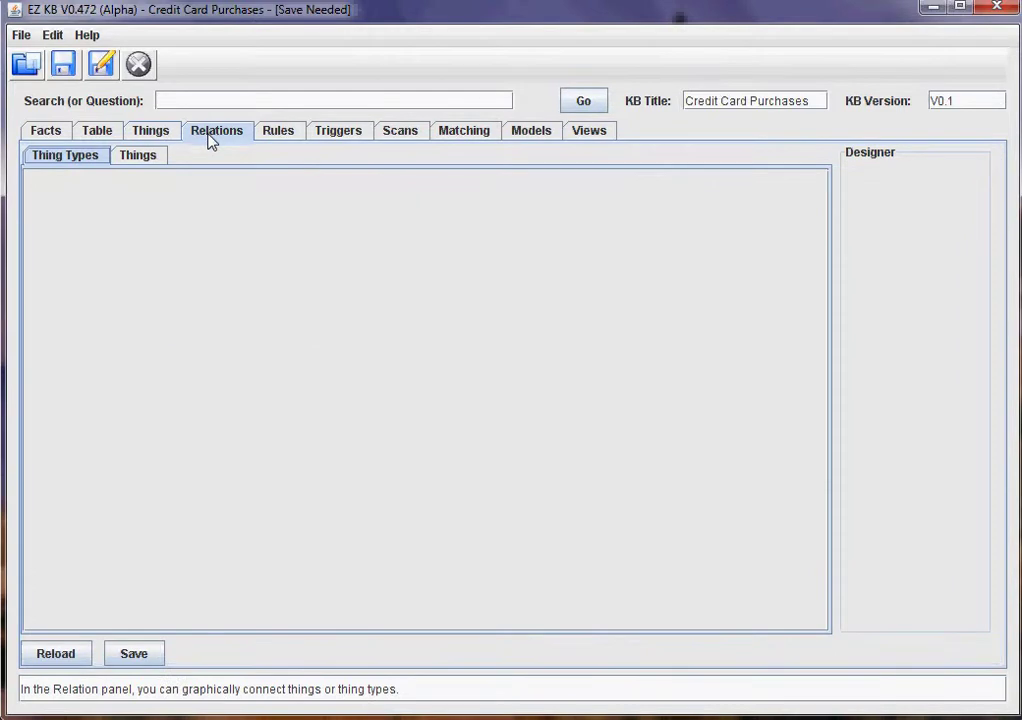
{"action": "left_click", "coordinate": [280, 136]}
{"action": "left_click", "coordinate": [332, 137]}
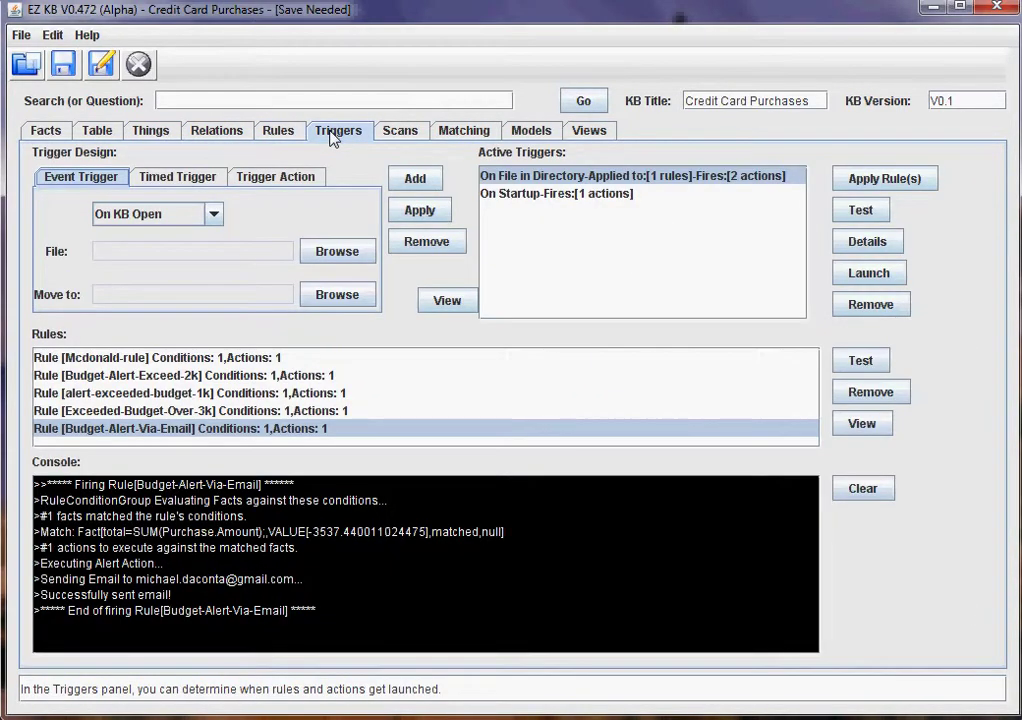